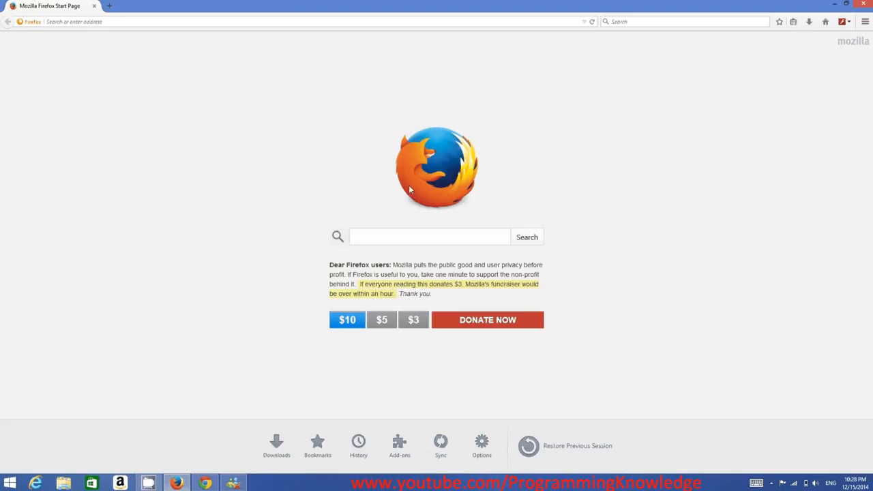
- Search the web for "eclipse ide" and open the Eclipse Downloads page
left_click(382, 235)
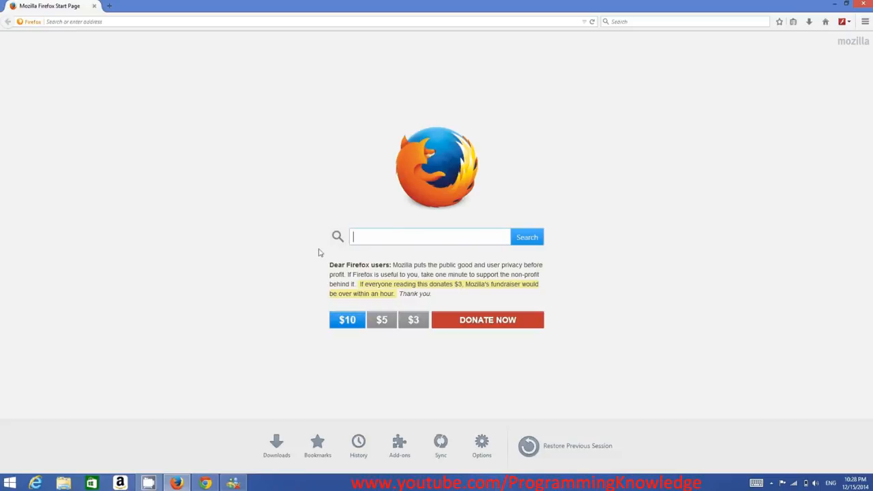
type("ec")
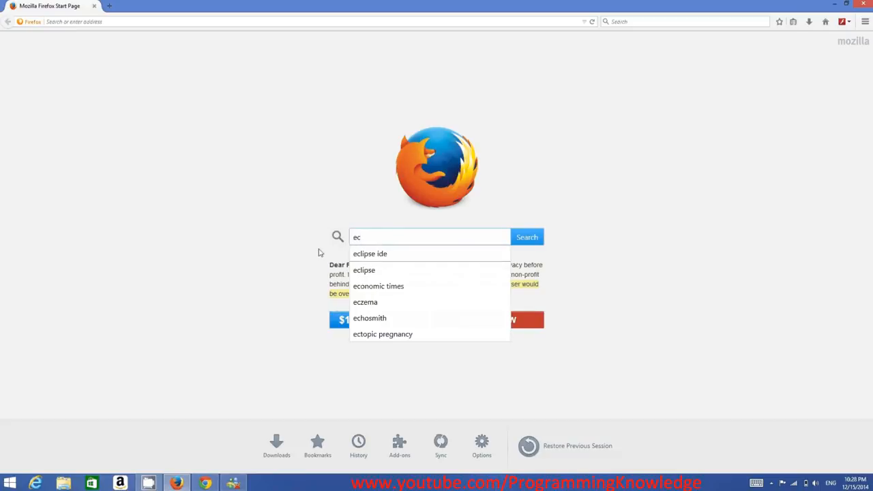
key("Down")
key("Return")
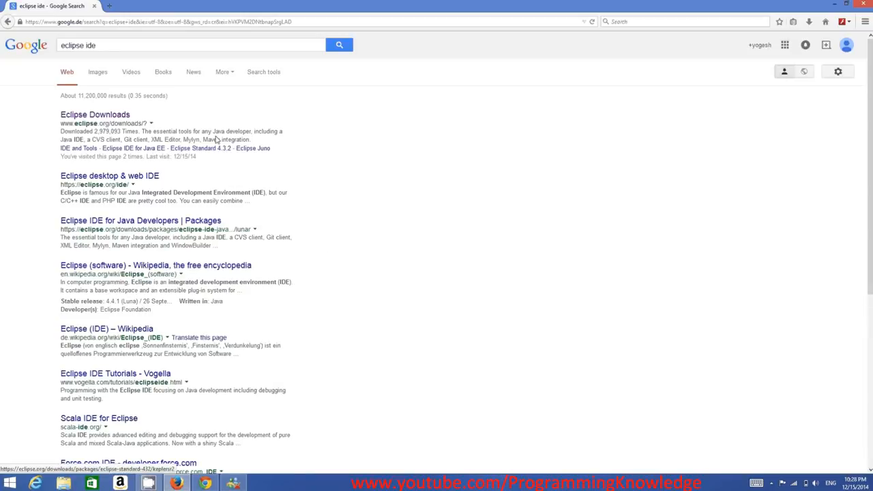
left_click(101, 121)
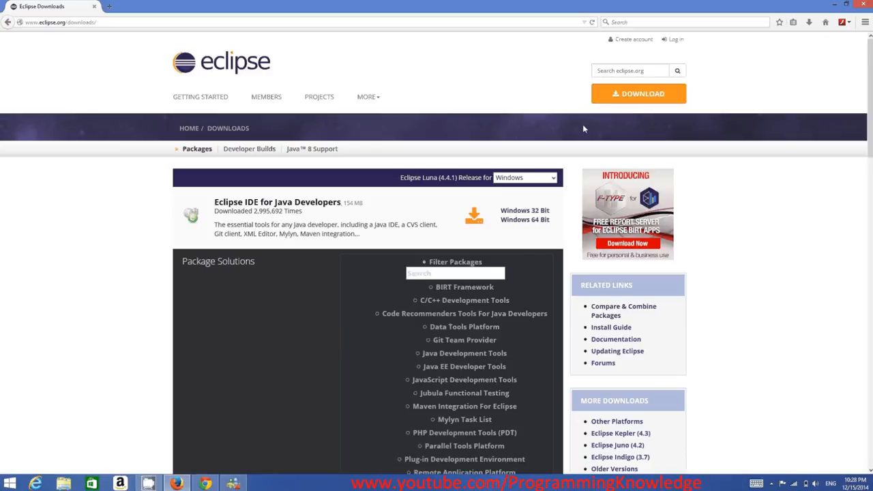
- Look through the Eclipse packages offered on the downloads page, from Java and Java EE to C/C++, PHP and Testers
scroll(300, 207, "down", 5)
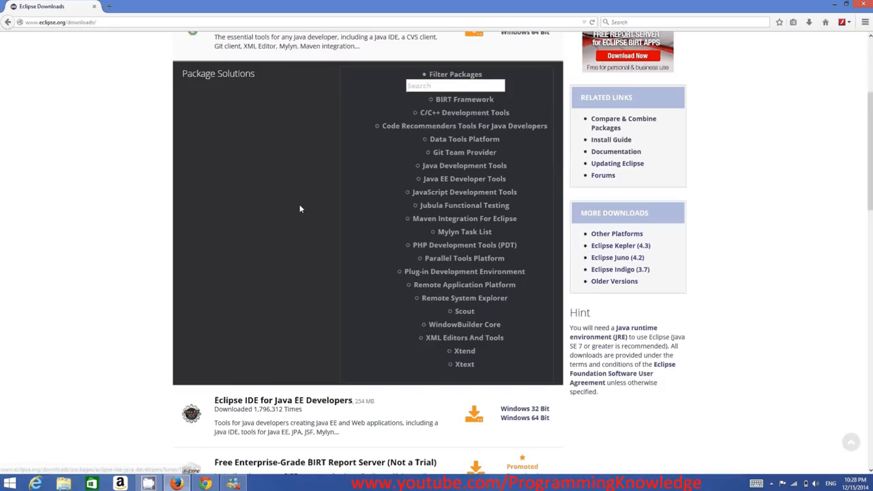
scroll(304, 229, "down", 2)
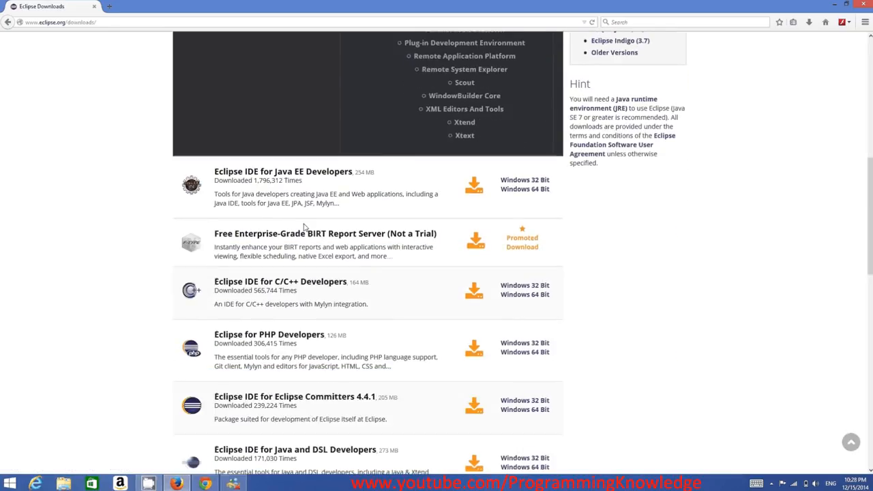
scroll(322, 198, "up", 3)
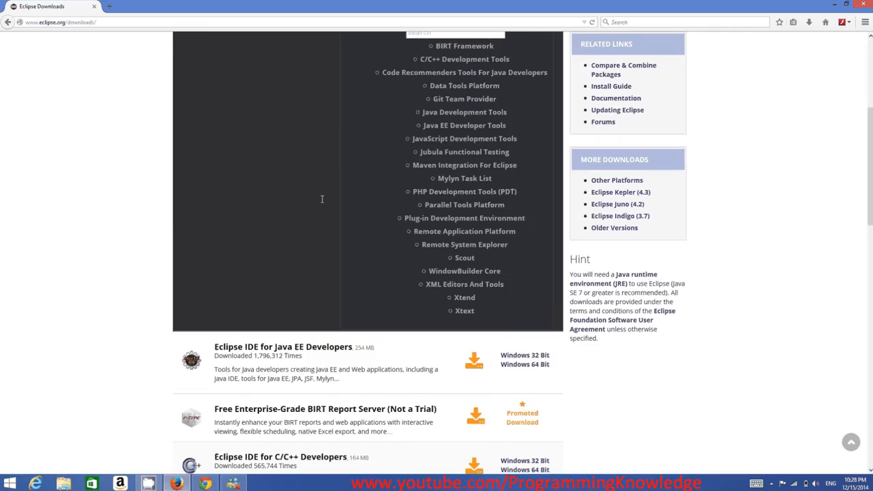
scroll(322, 199, "up", 3)
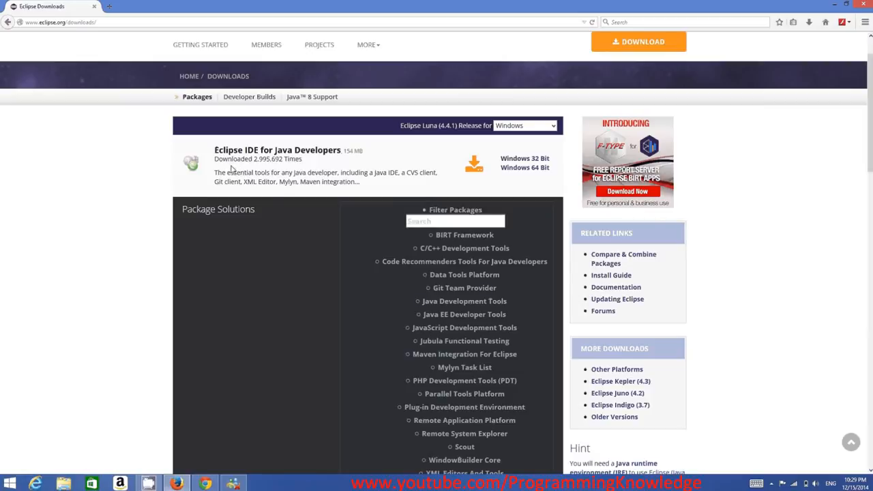
scroll(268, 197, "down", 1)
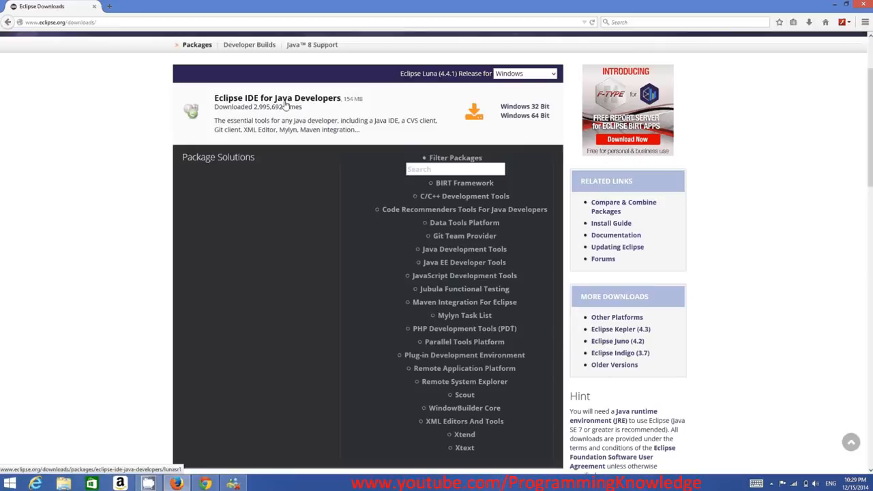
scroll(286, 192, "down", 5)
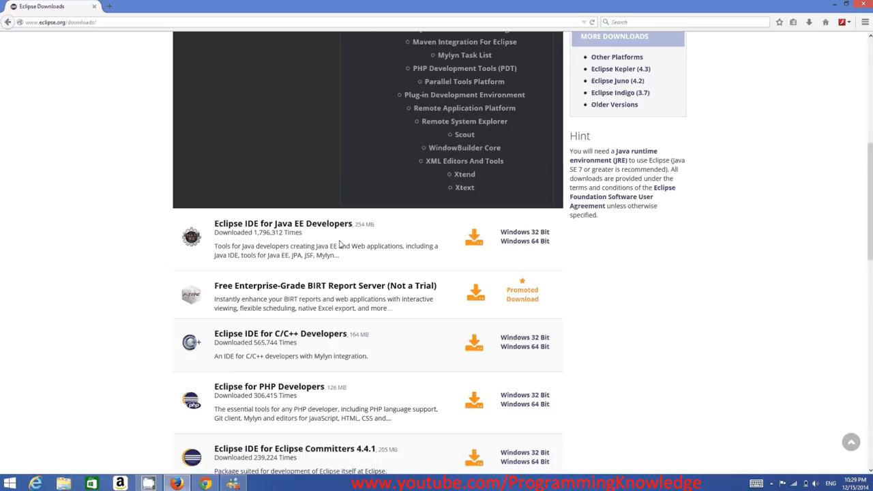
scroll(339, 244, "down", 2)
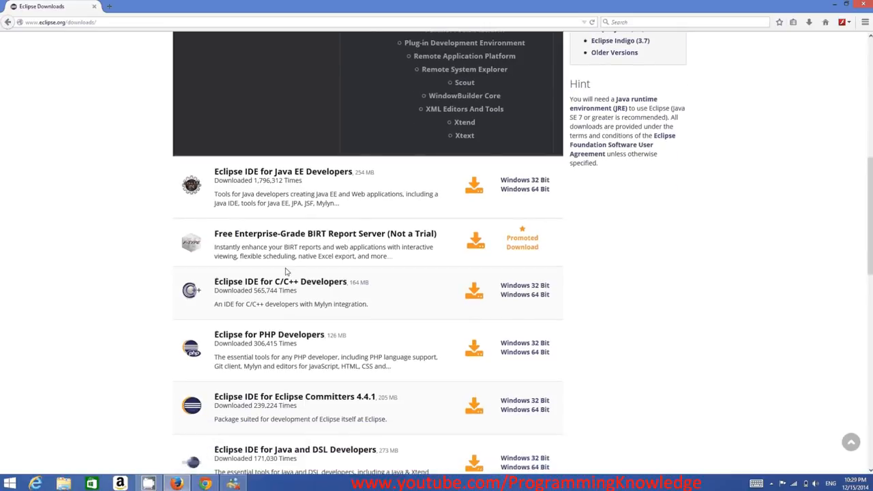
scroll(254, 292, "down", 2)
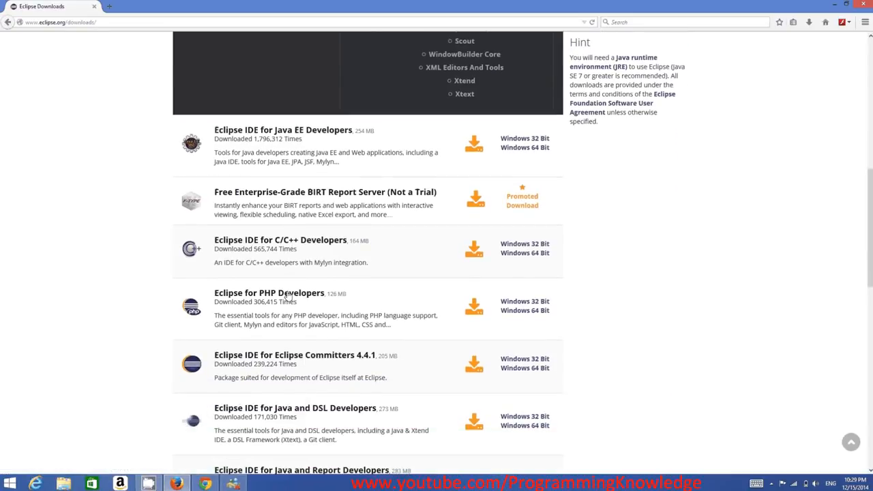
scroll(259, 300, "down", 4)
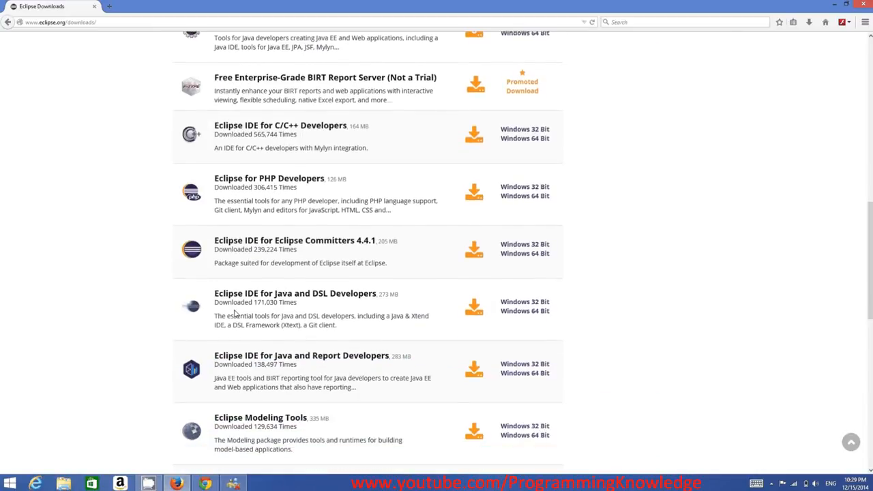
scroll(245, 308, "down", 6)
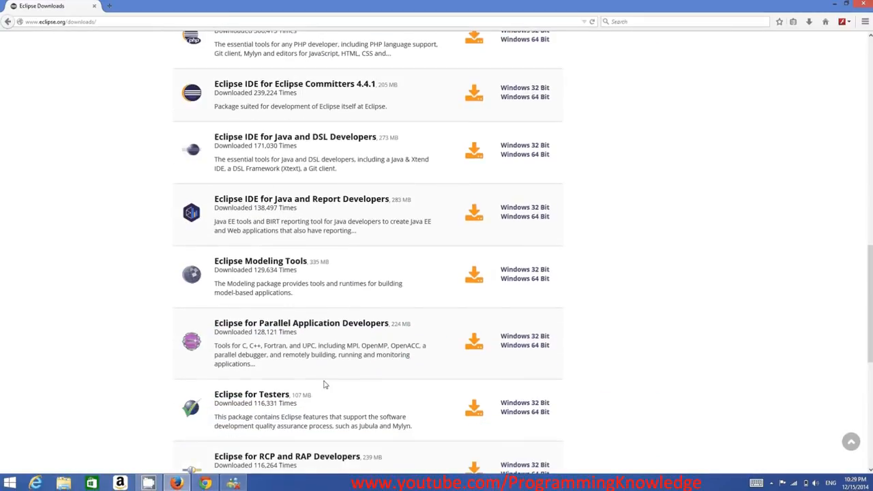
scroll(396, 386, "up", 12)
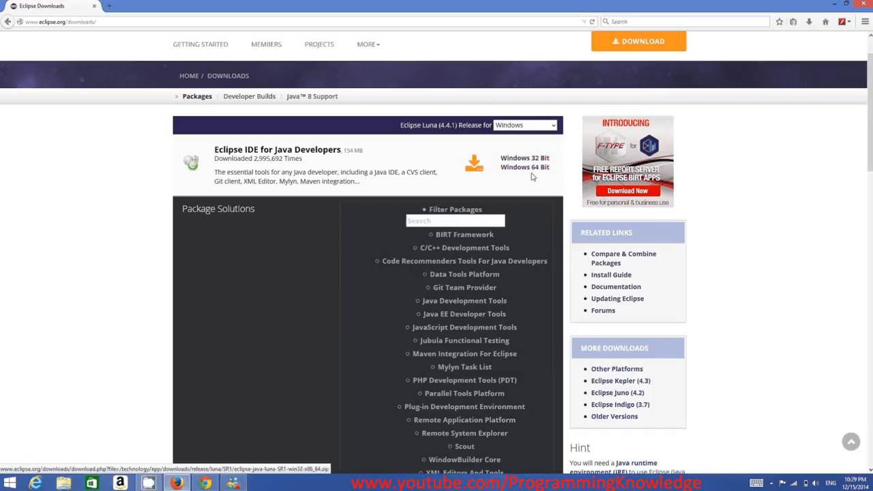
- Open the Windows System information through a system search, check whether the system type is 32-bit or 64-bit, and close it
mouse_move(871, 3)
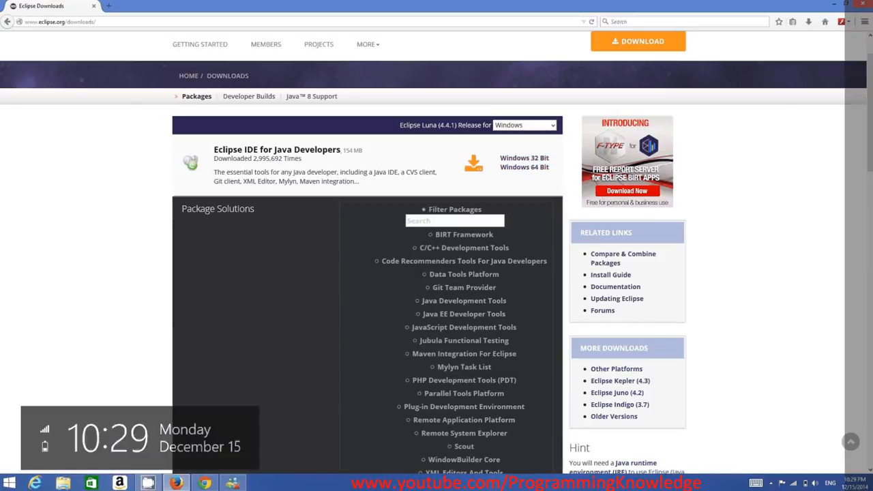
left_click(845, 220)
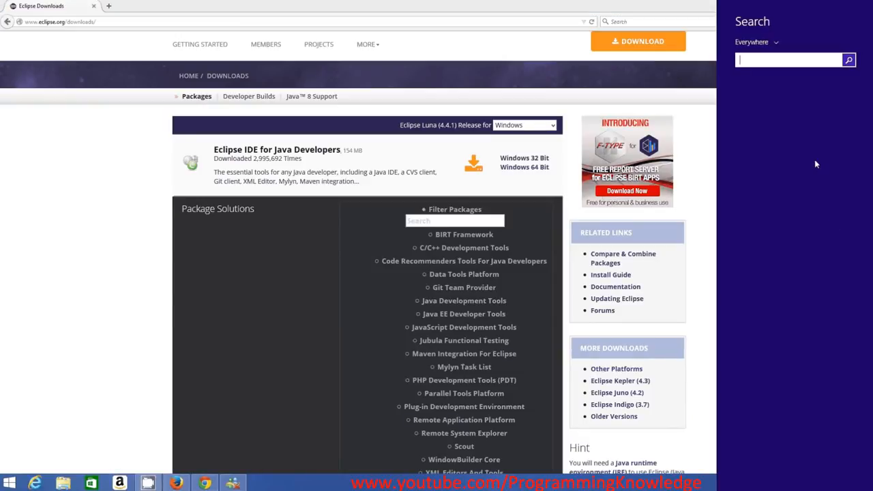
type("sz")
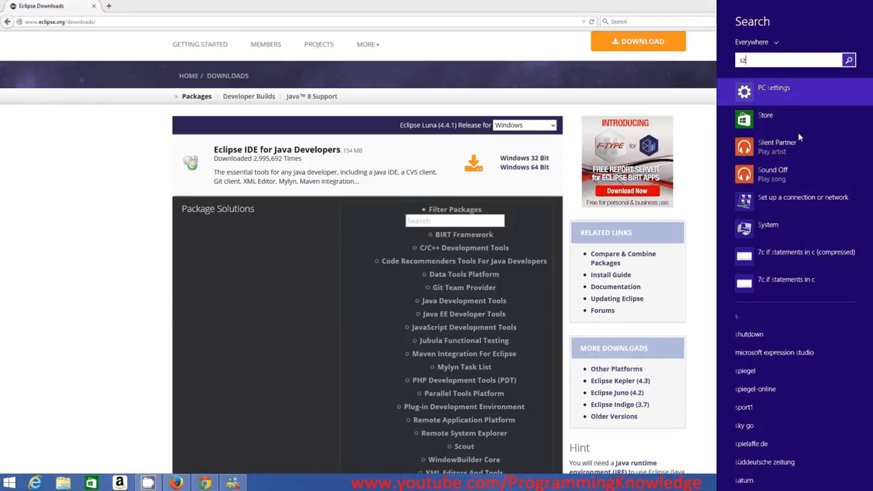
key("BackSpace")
type("y")
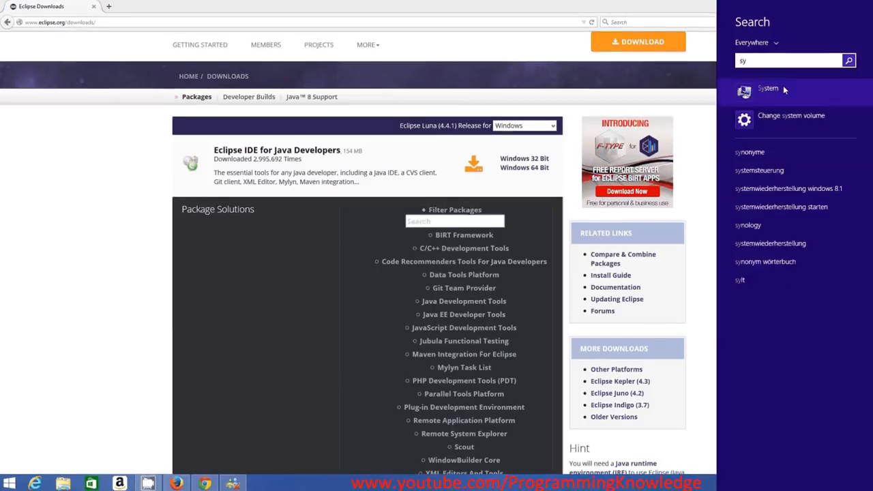
left_click(782, 85)
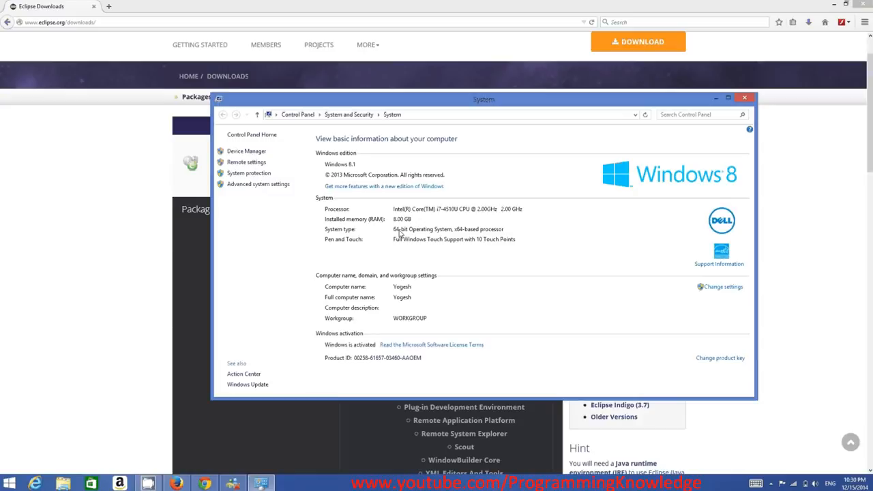
left_click(742, 101)
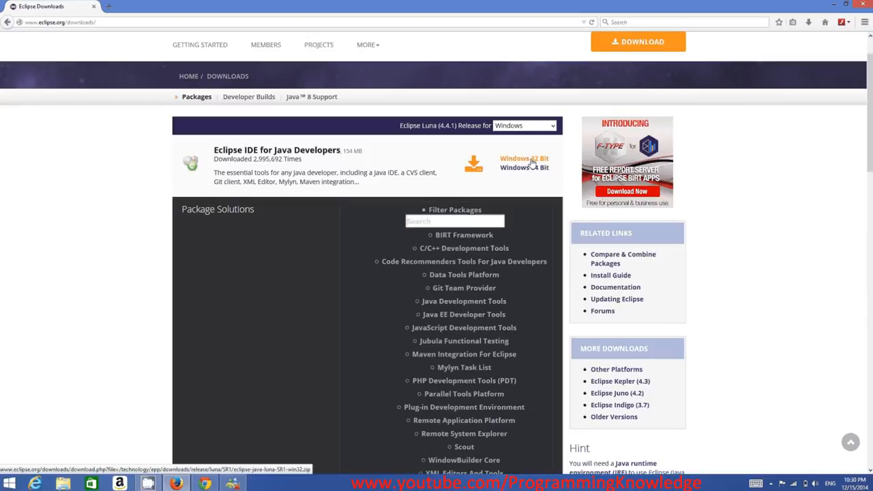
- Download the Windows 64 Bit package of Eclipse IDE for Java Developers from the suggested TU-Dresden http mirror, saving the file
left_click(524, 170)
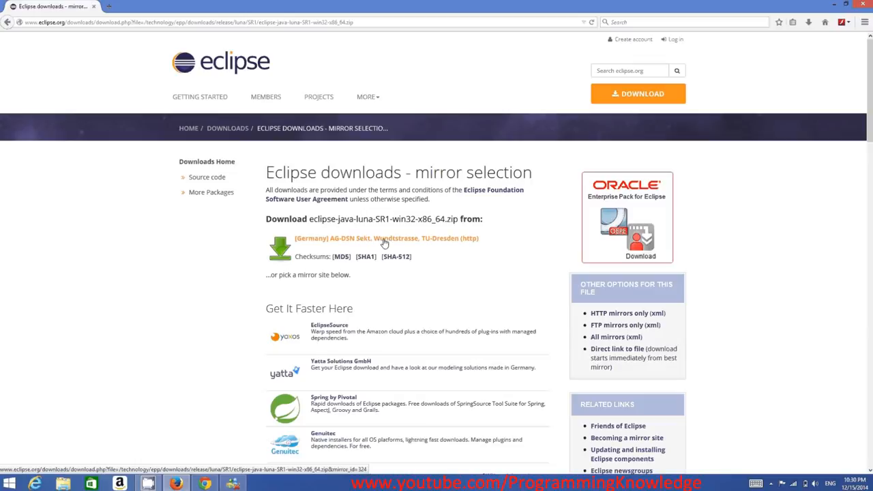
scroll(425, 256, "down", 3)
scroll(425, 256, "down", 2)
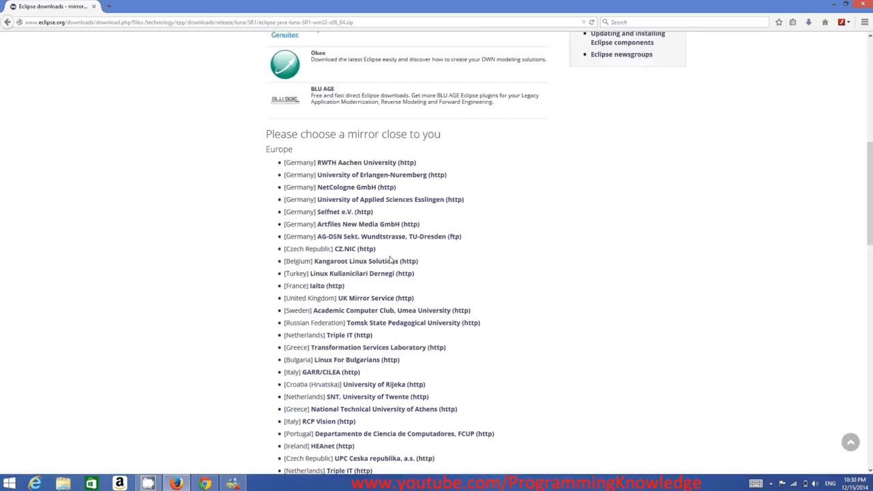
scroll(358, 338, "down", 2)
scroll(354, 336, "down", 3)
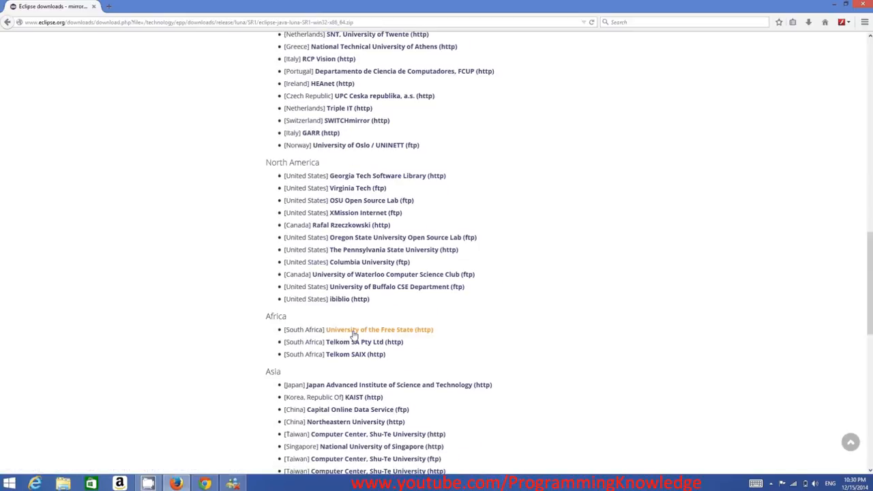
scroll(353, 327, "up", 5)
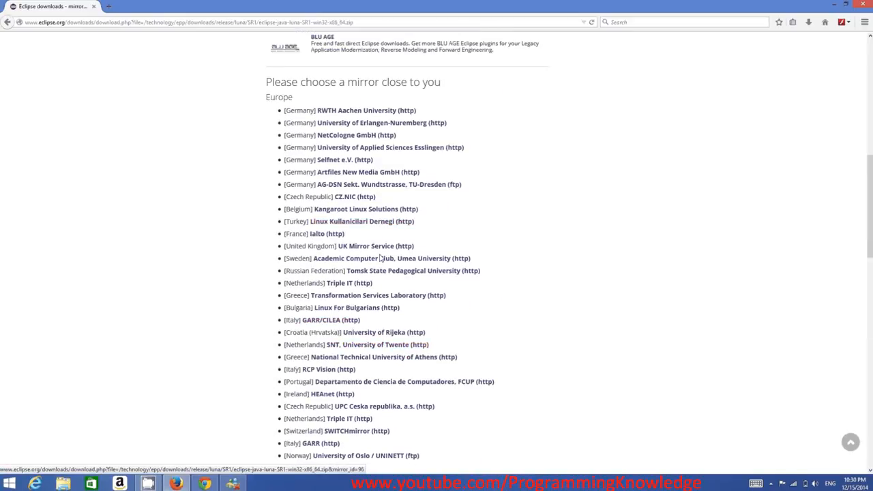
scroll(381, 256, "up", 6)
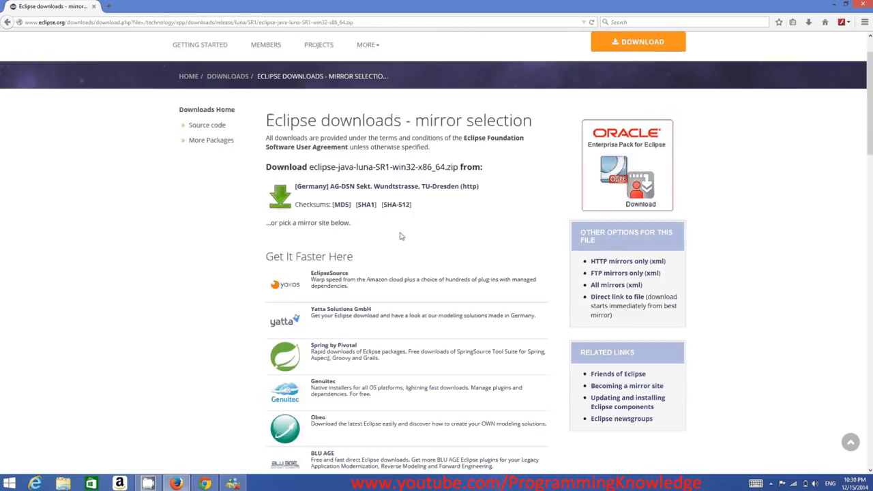
left_click(409, 189)
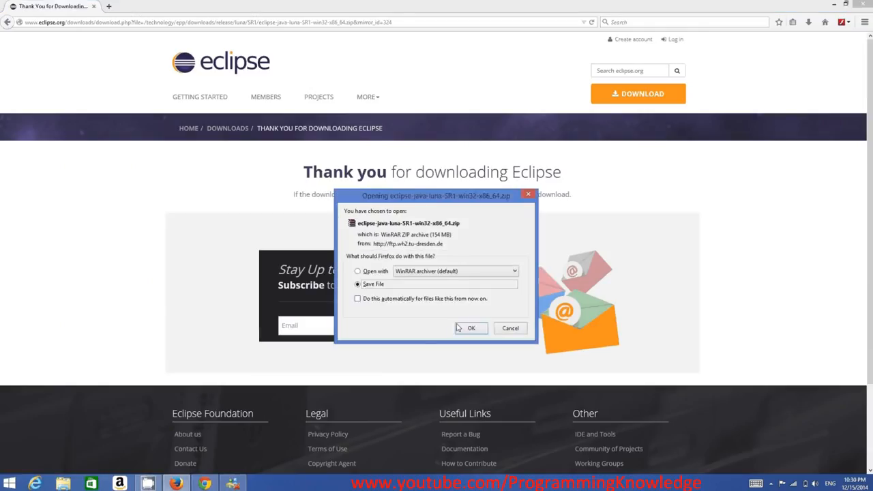
left_click(467, 329)
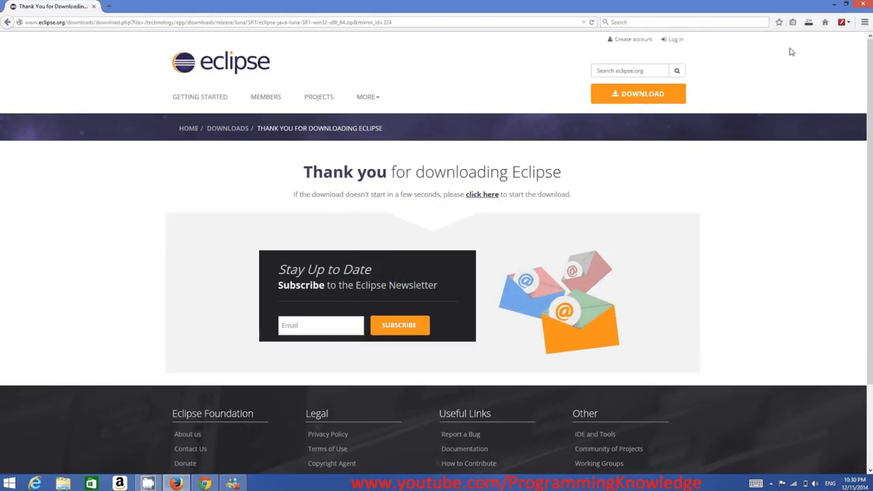
- Check the download's progress and open the finished eclipse-java-luna-SR1-win32-x86_64.zip archive
left_click(808, 22)
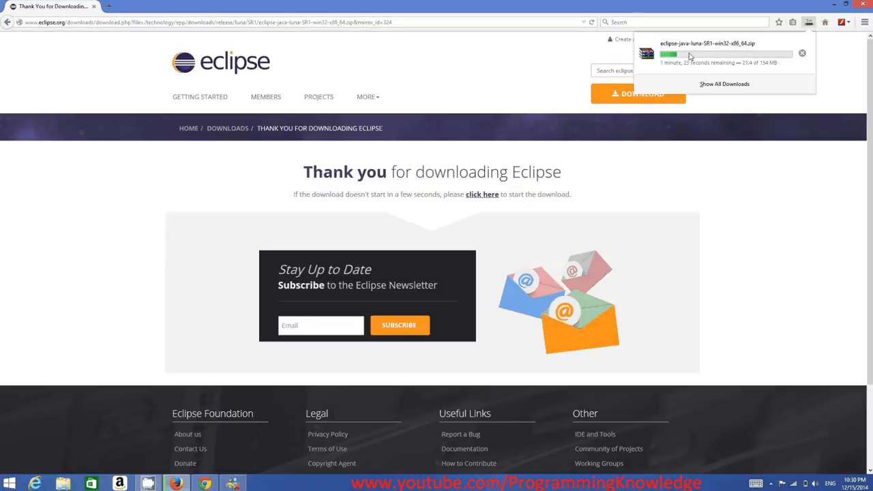
left_click(471, 486)
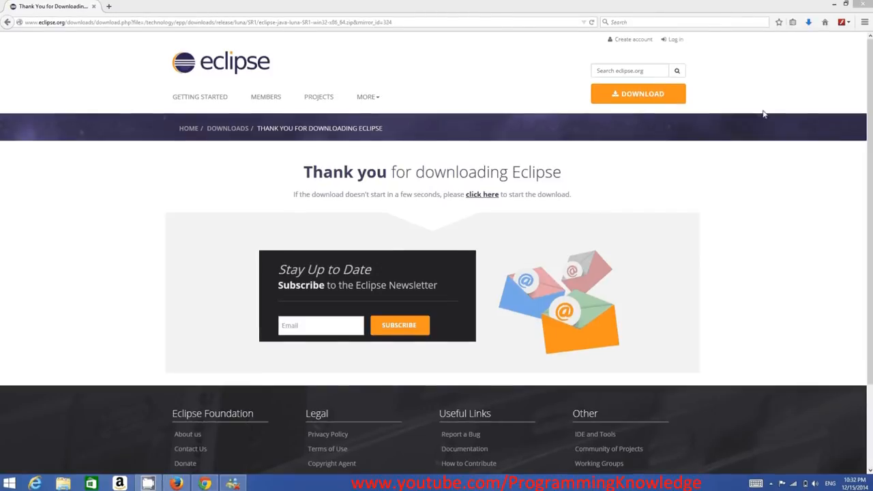
left_click(808, 22)
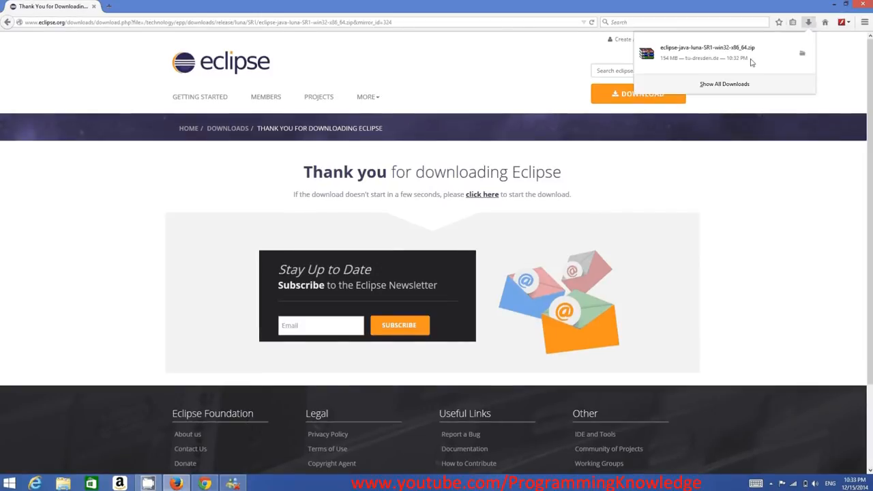
left_click(703, 58)
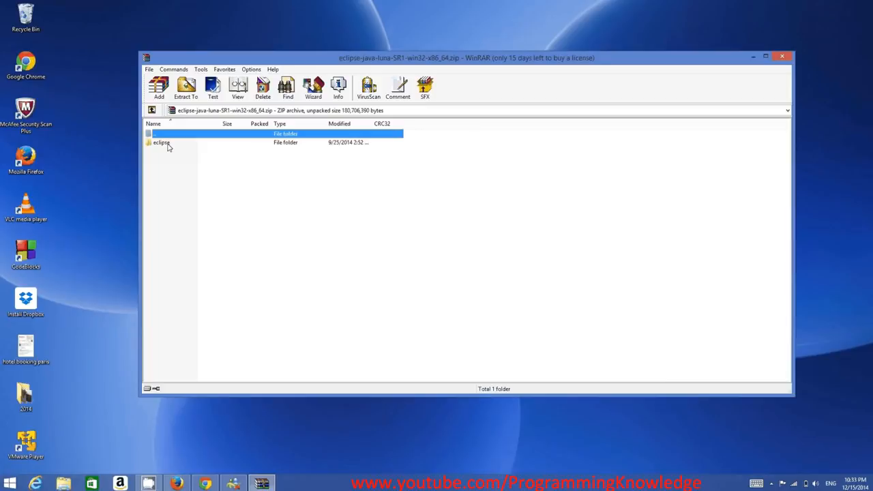
- Extract the Eclipse archive to the root of the C: drive
left_click(185, 93)
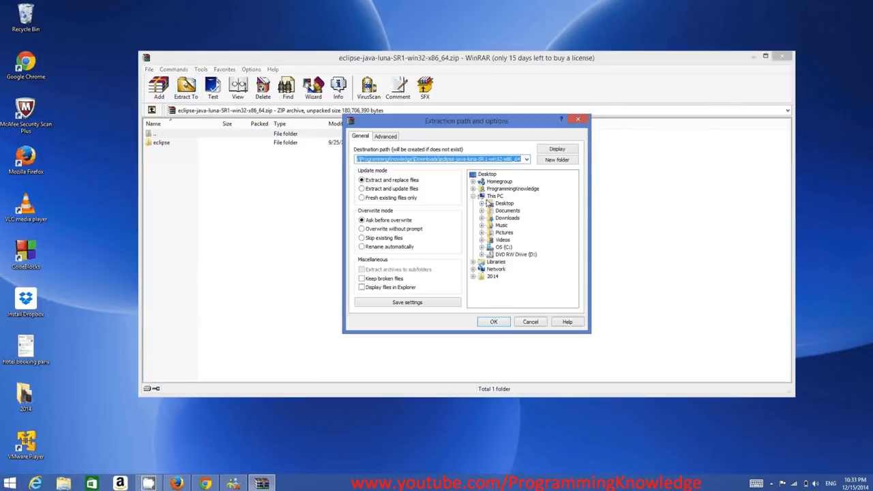
left_click(502, 249)
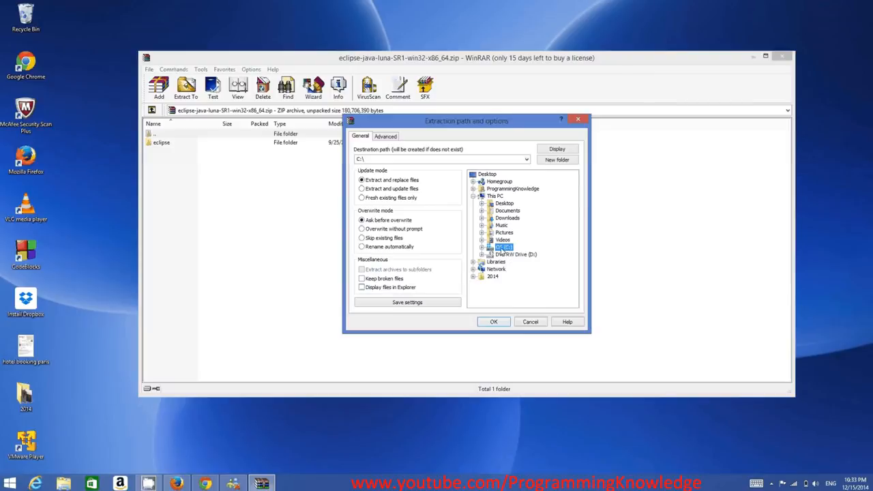
left_click(496, 322)
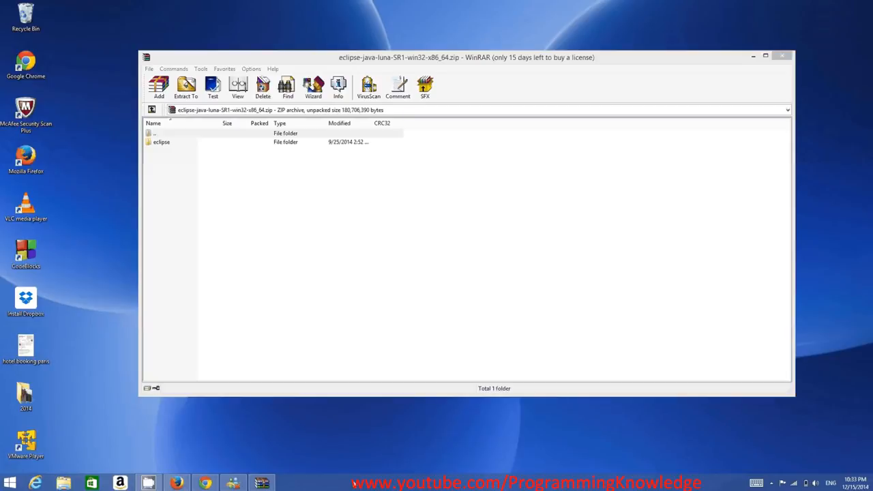
- Open the extracted eclipse folder on the C: drive in File Explorer and review the files inside it
left_click(64, 482)
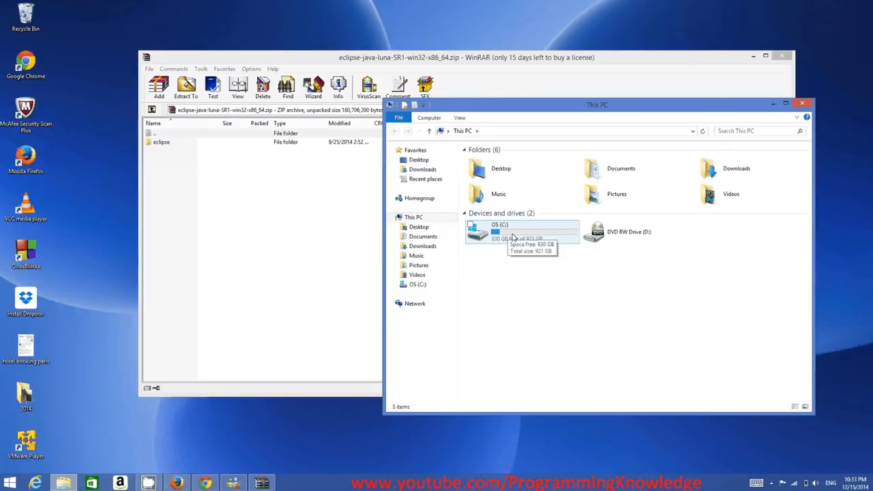
left_click(513, 237)
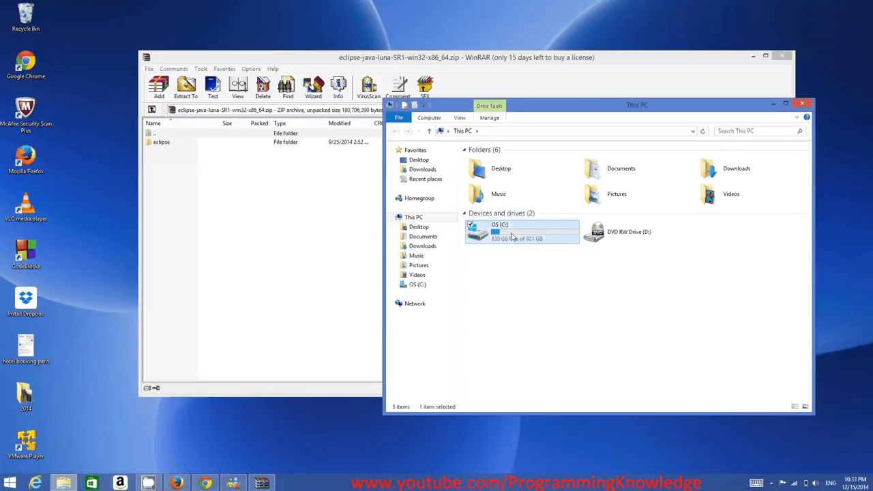
double_click(513, 237)
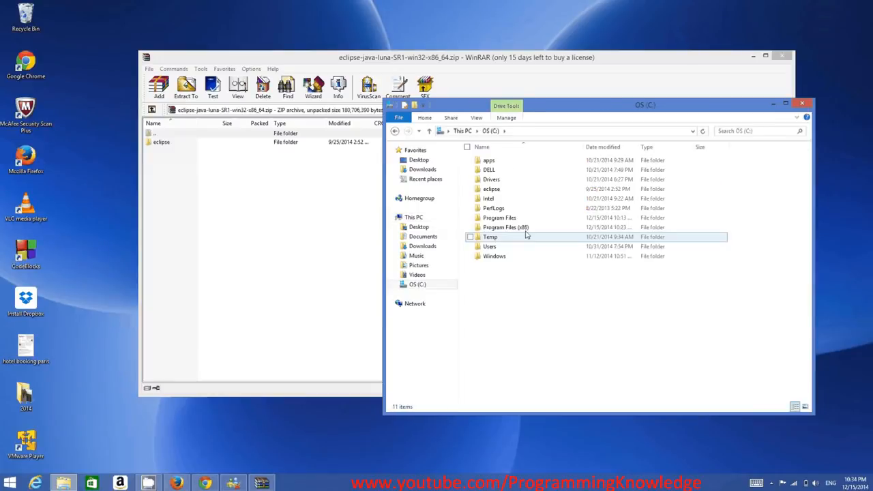
double_click(493, 190)
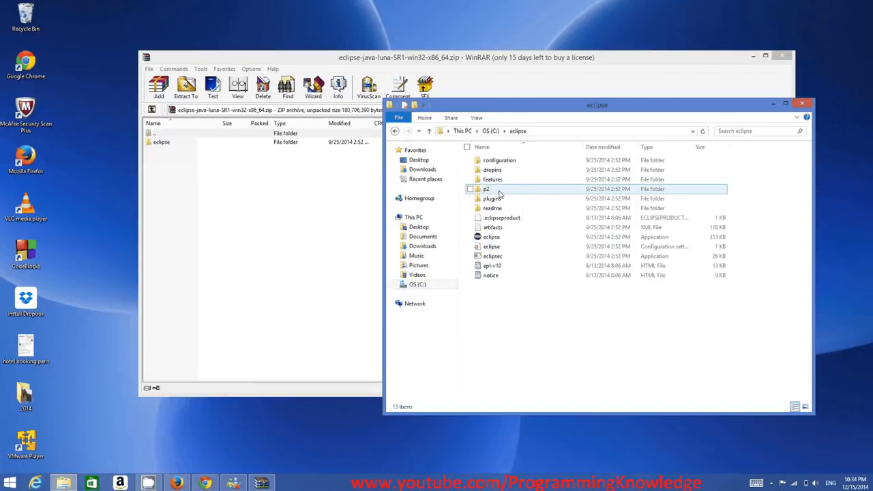
left_click_drag(775, 347, 466, 157)
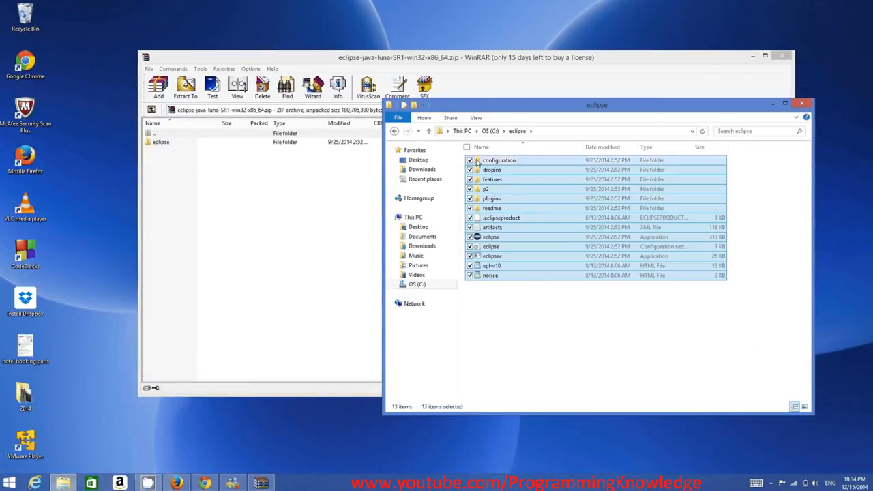
left_click(613, 321)
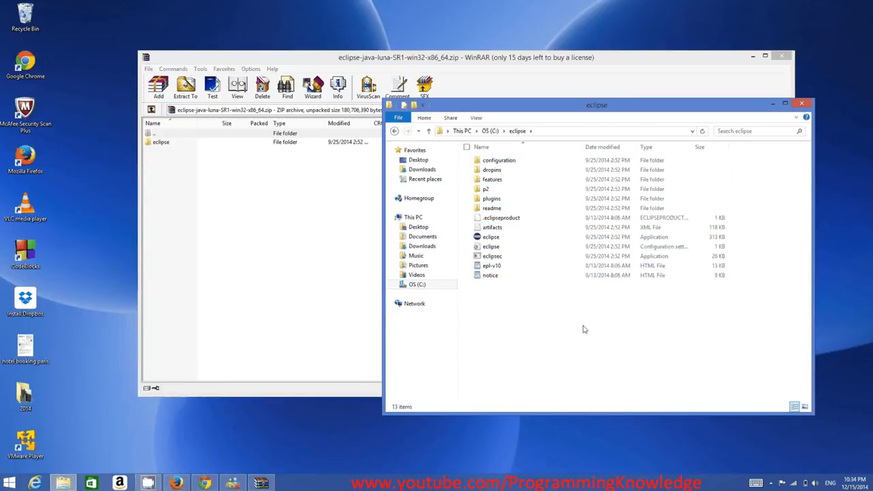
- Create a shortcut to the eclipse application and move it onto the desktop
right_click(493, 238)
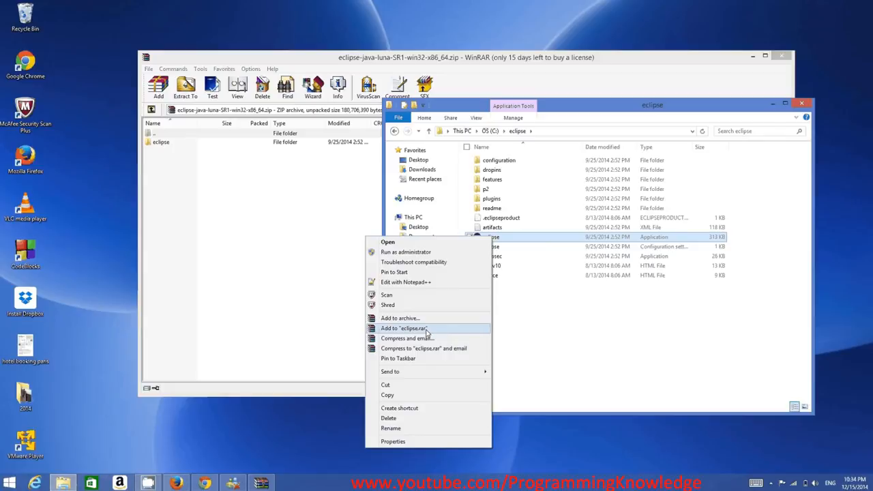
left_click(413, 408)
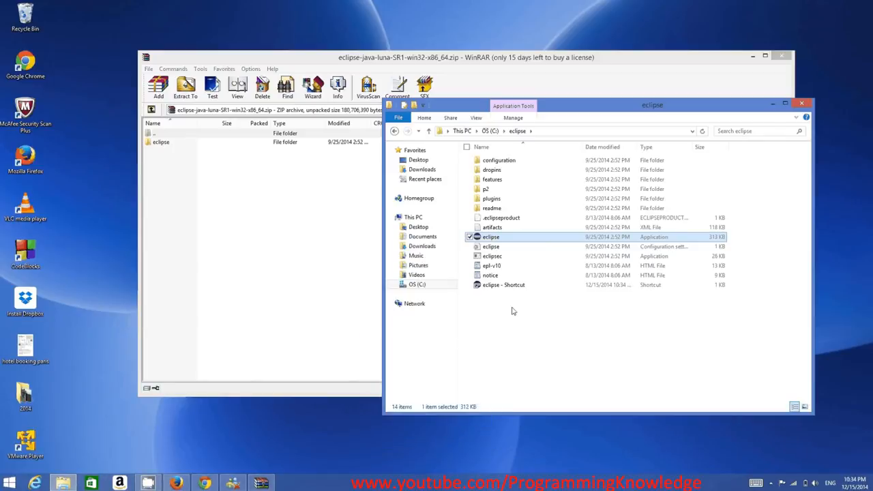
left_click_drag(410, 203, 82, 32)
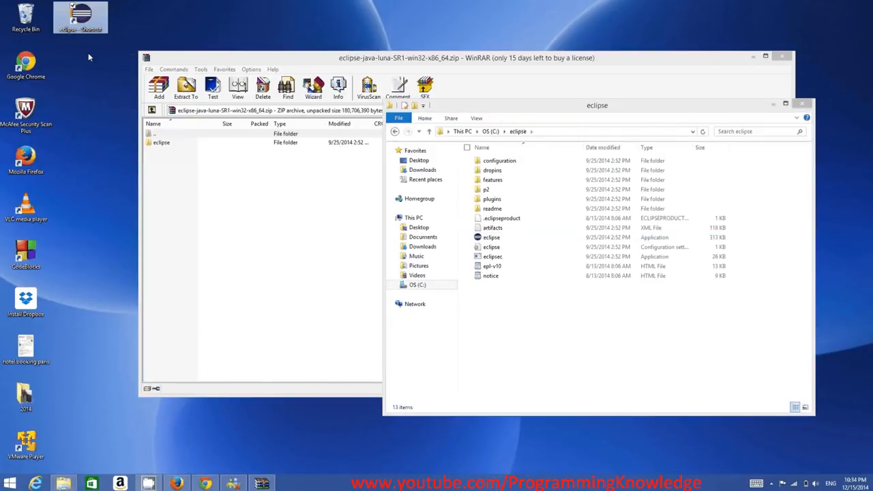
- Try to launch the eclipse application from its folder, and close the WinRAR archive window
double_click(492, 238)
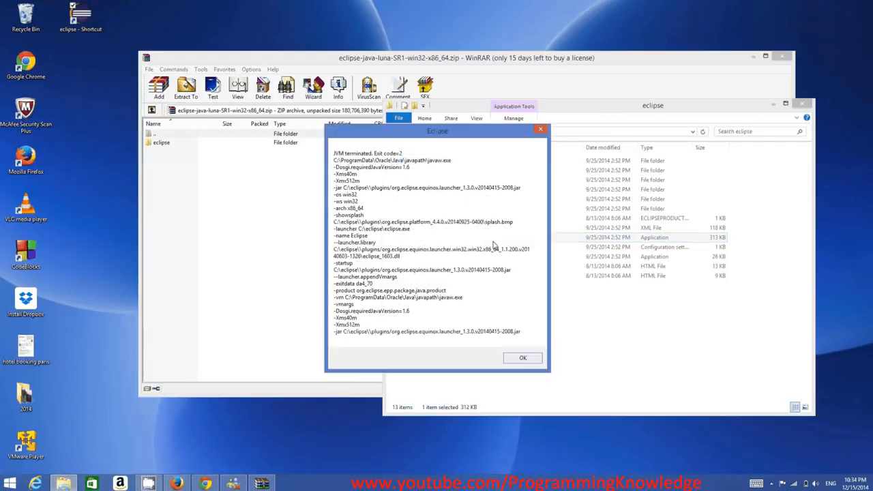
left_click(783, 57)
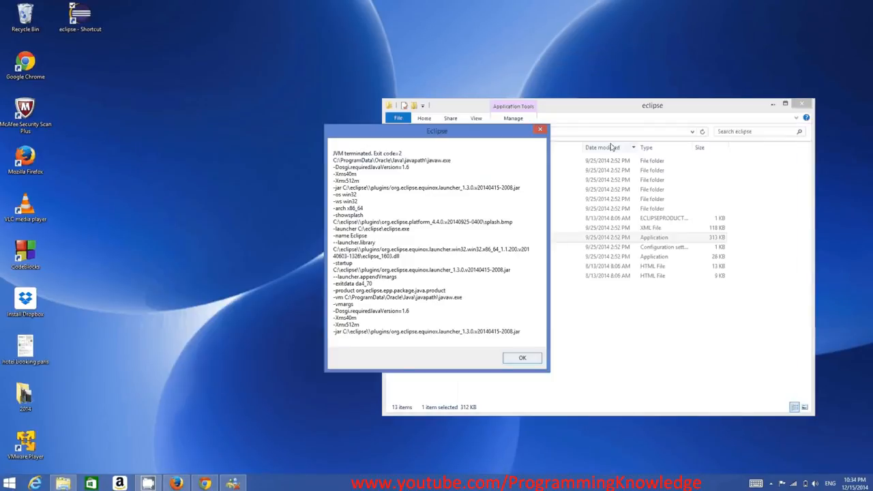
left_click_drag(461, 142, 494, 124)
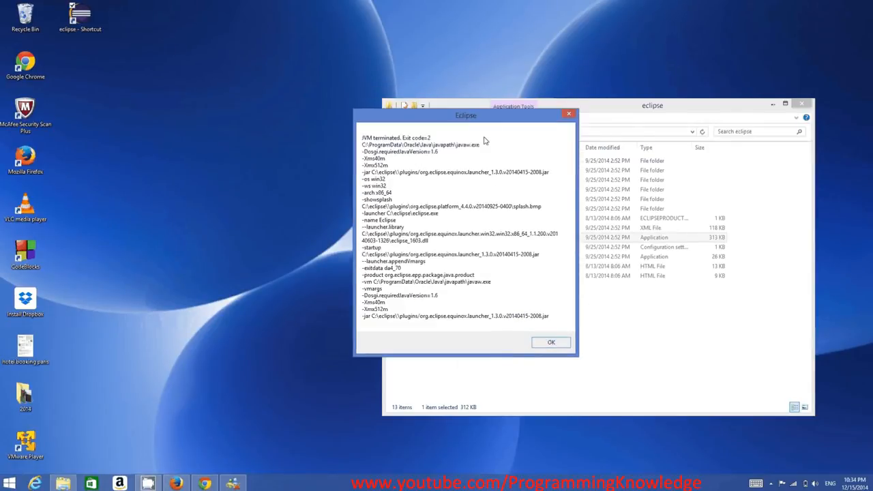
- Move the Eclipse error dialog clear of the File Explorer window and go up to the root of the C: drive
left_click_drag(454, 120, 461, 122)
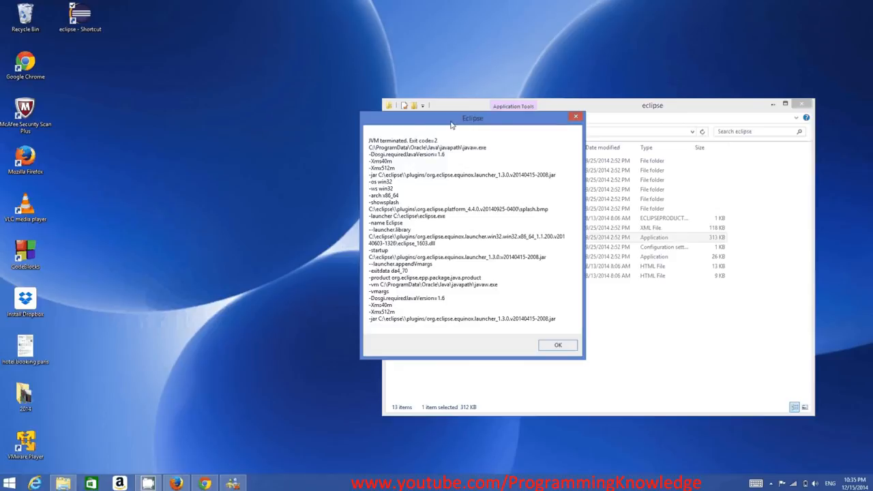
left_click_drag(450, 125, 252, 137)
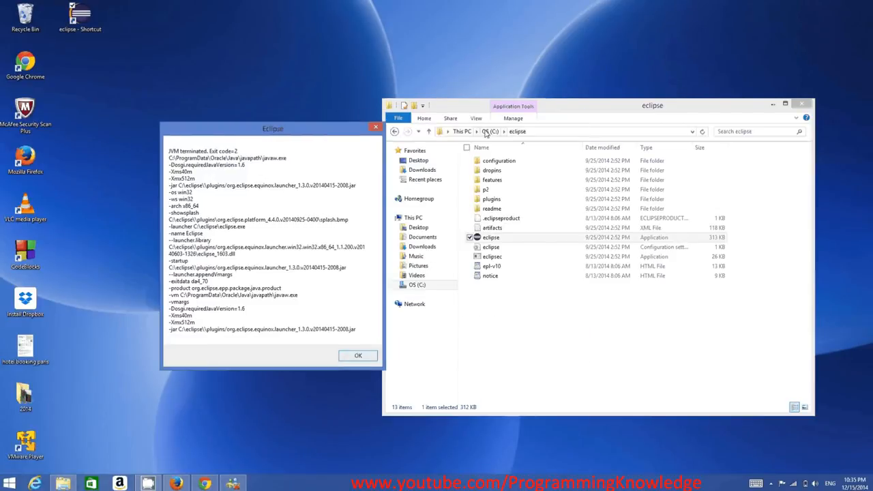
left_click(489, 131)
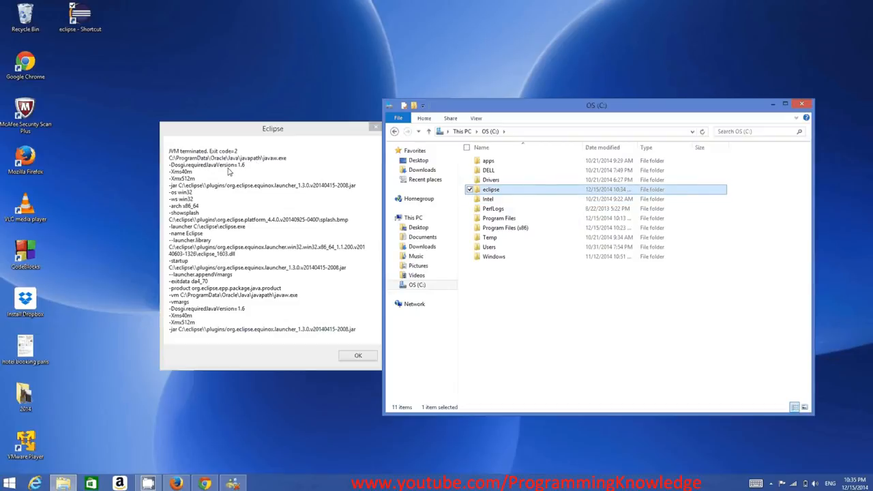
left_click(171, 163)
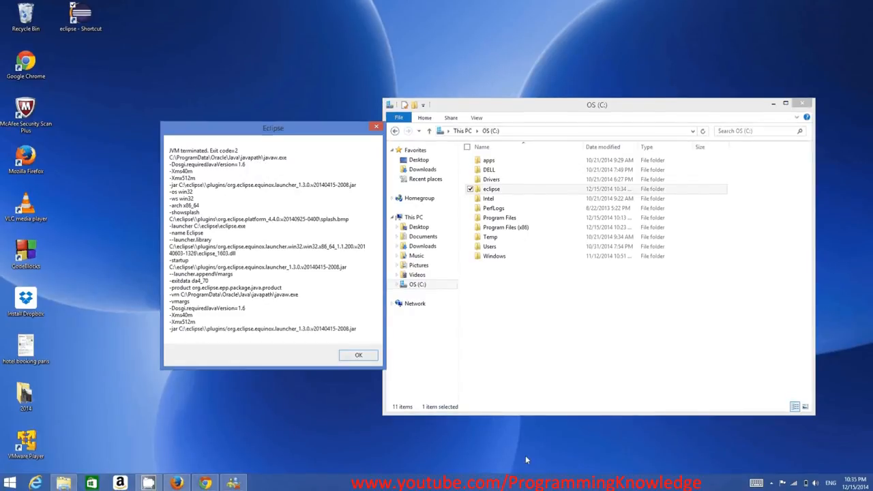
- Open WordPad through a system search and write the path C:\ProgramData\Oracle\Java\javapath in the blank document
mouse_move(870, 470)
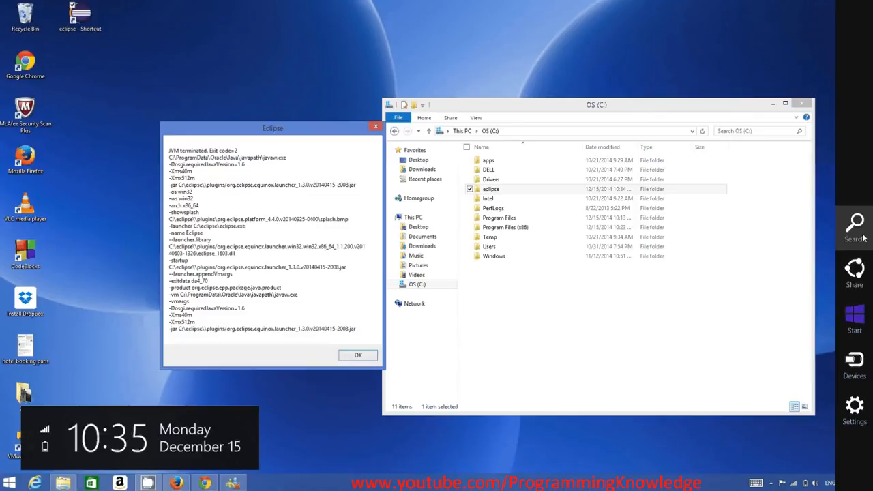
left_click(862, 238)
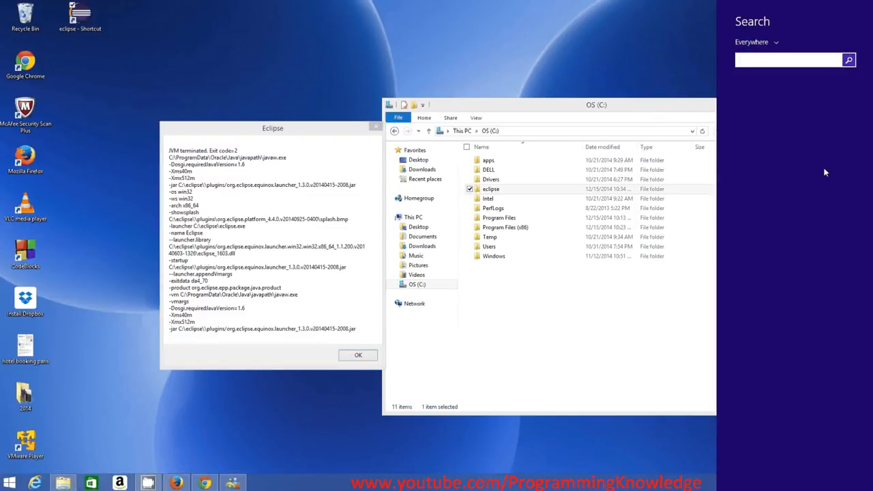
type("wordPad")
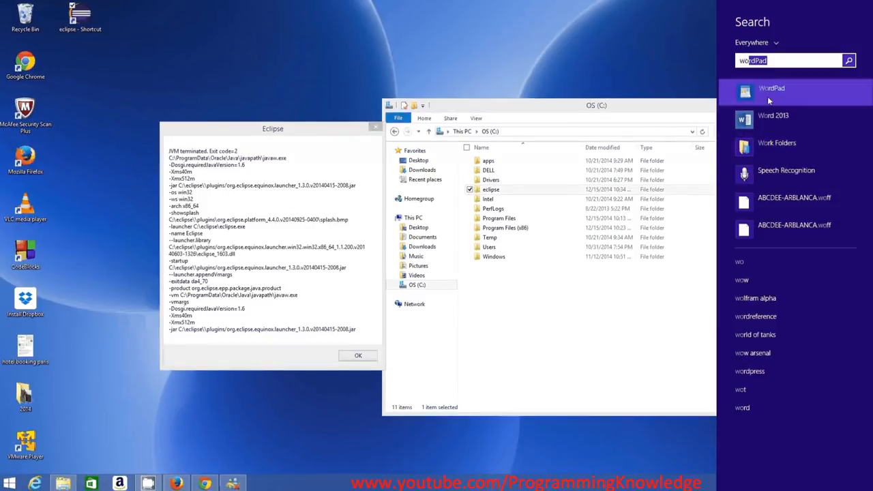
left_click(767, 96)
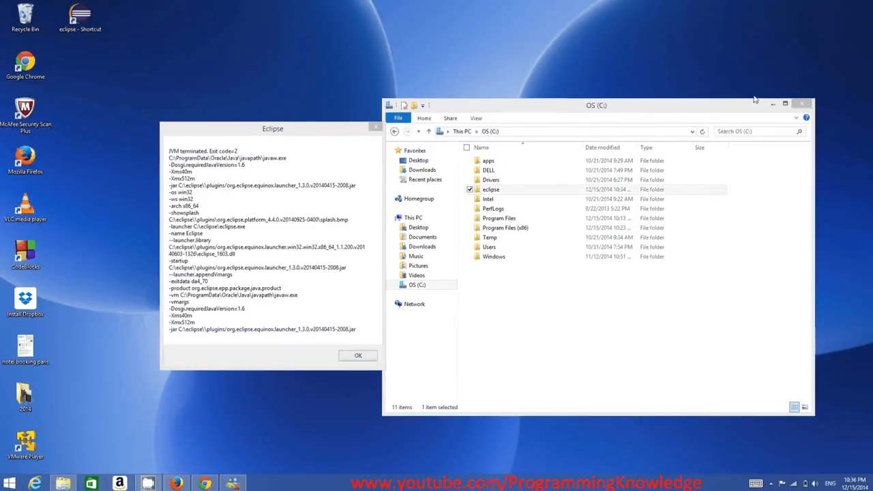
type("C:\\ProgramData\\Oracle\\Java\\javapath")
scroll(402, 191, "up", 3)
scroll(402, 191, "up", 10)
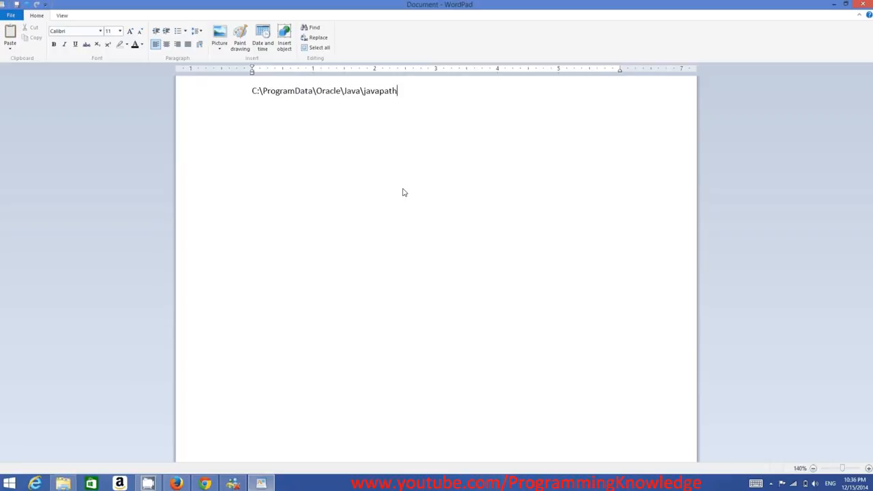
scroll(266, 211, "up", 10)
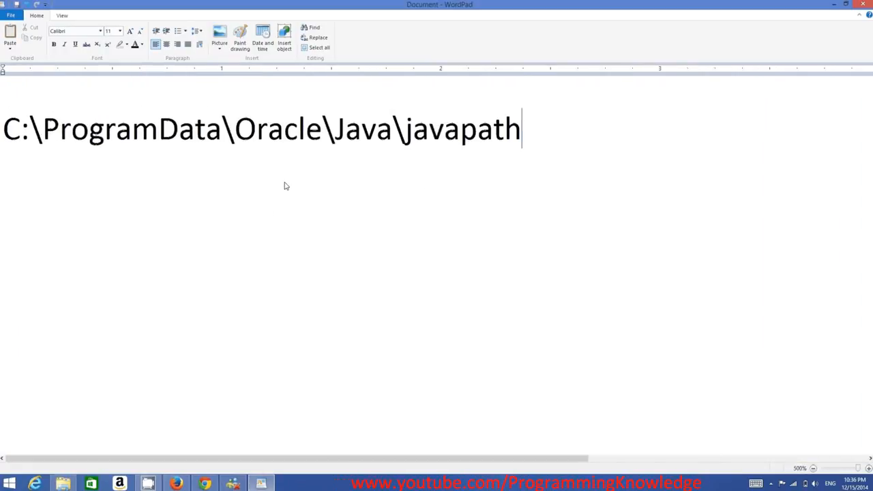
- Copy the whole C:\ProgramData\Oracle\Java\javapath path from the WordPad document
left_click(5, 135)
left_click_drag(6, 135, 222, 134)
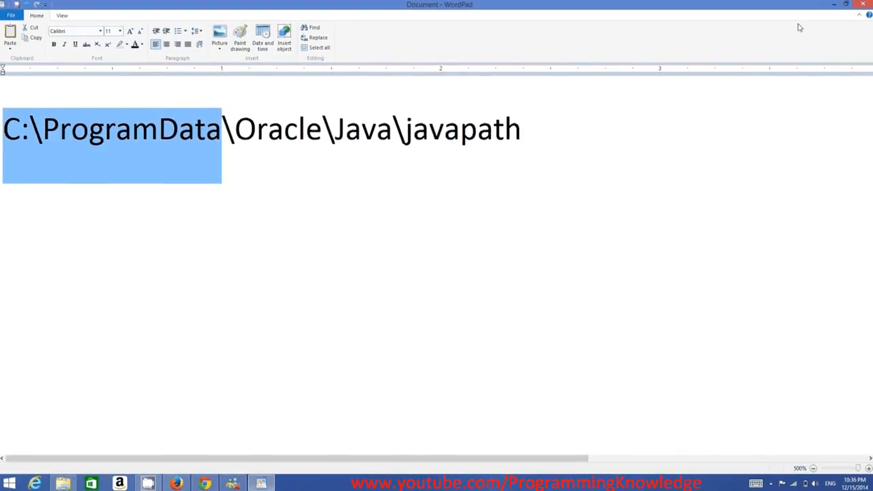
left_click(833, 6)
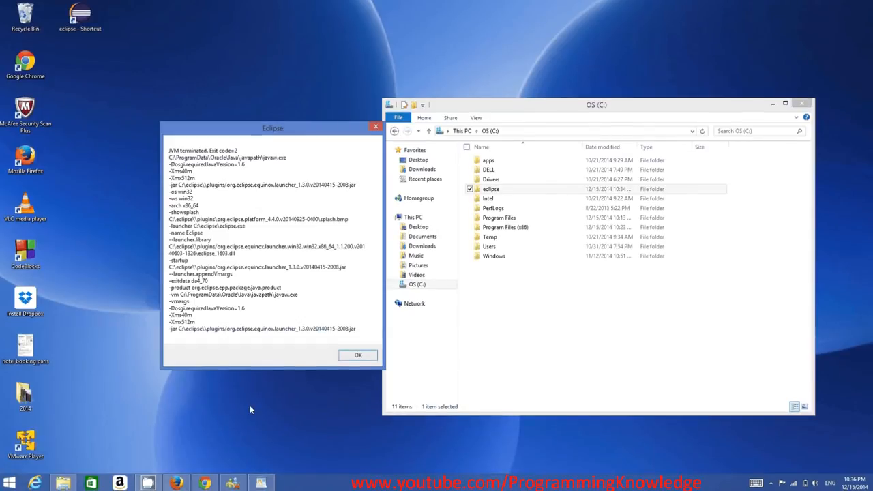
left_click(260, 484)
left_click(529, 135)
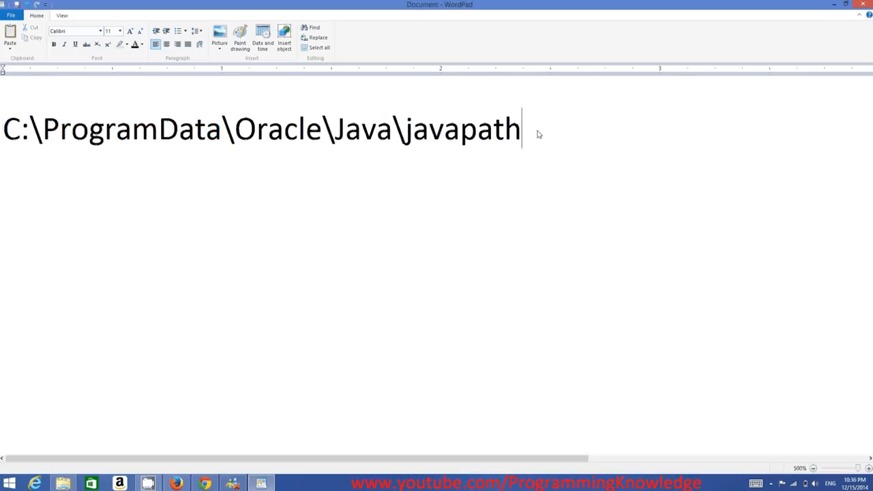
left_click_drag(40, 139, 18, 150)
key("ctrl+c")
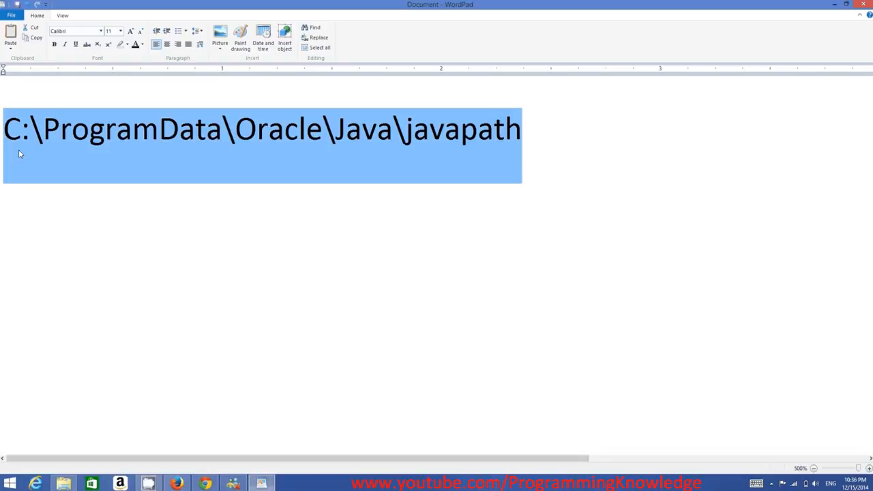
- Switch to File Explorer, go to the copied C:\ProgramData\Oracle\Java\javapath location and check the files it holds
left_click(64, 483)
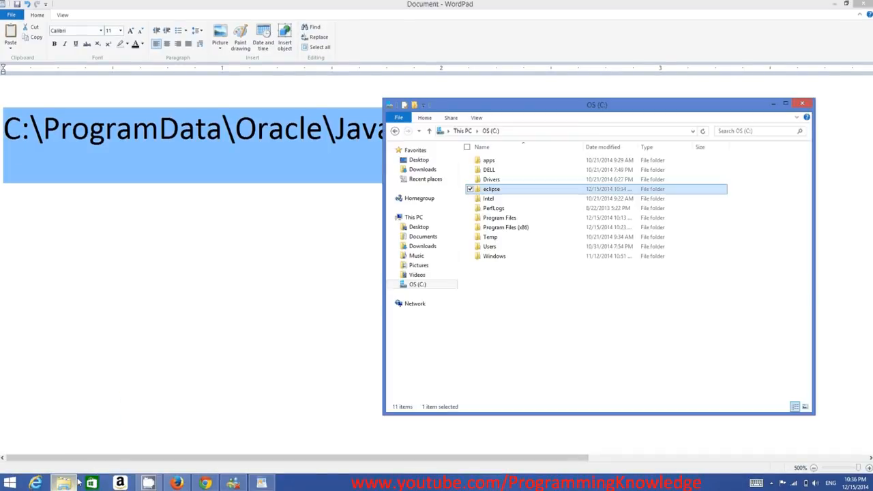
left_click(553, 135)
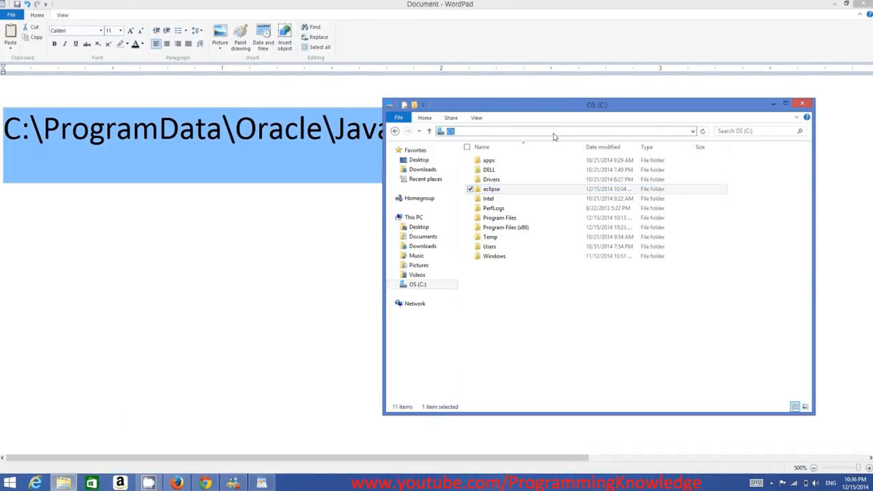
key("ctrl+v")
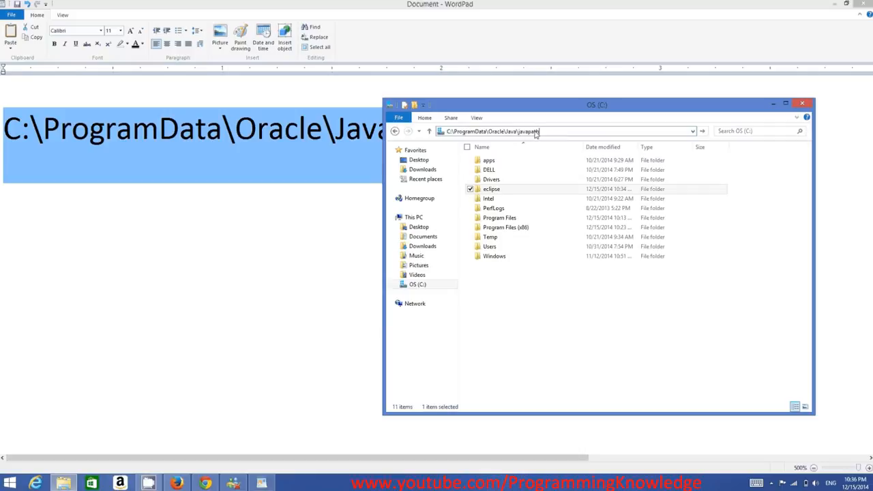
key("Return")
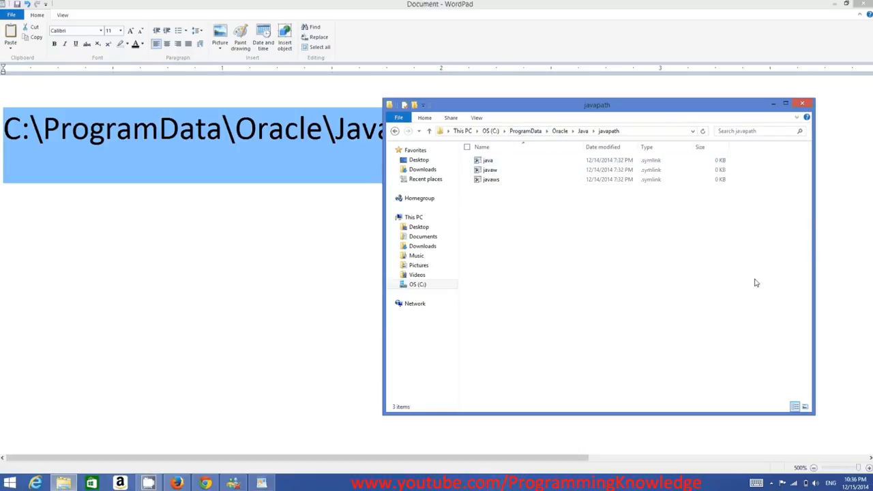
left_click_drag(763, 280, 501, 158)
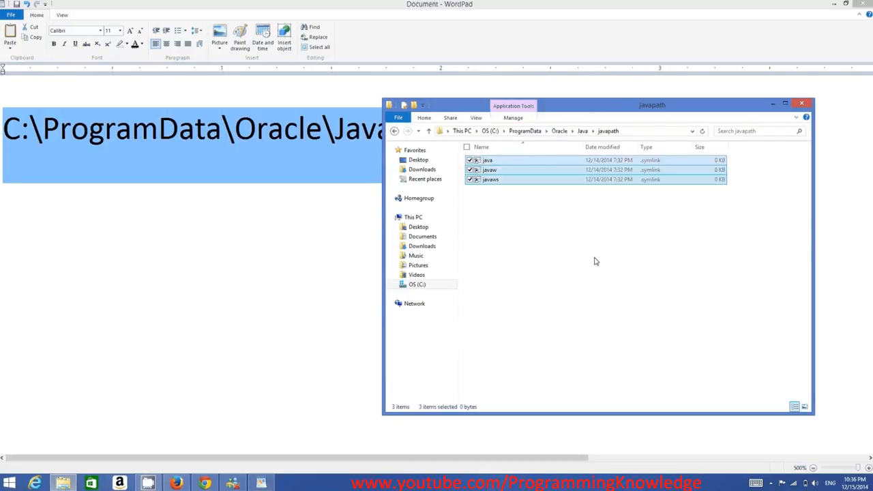
left_click(595, 262)
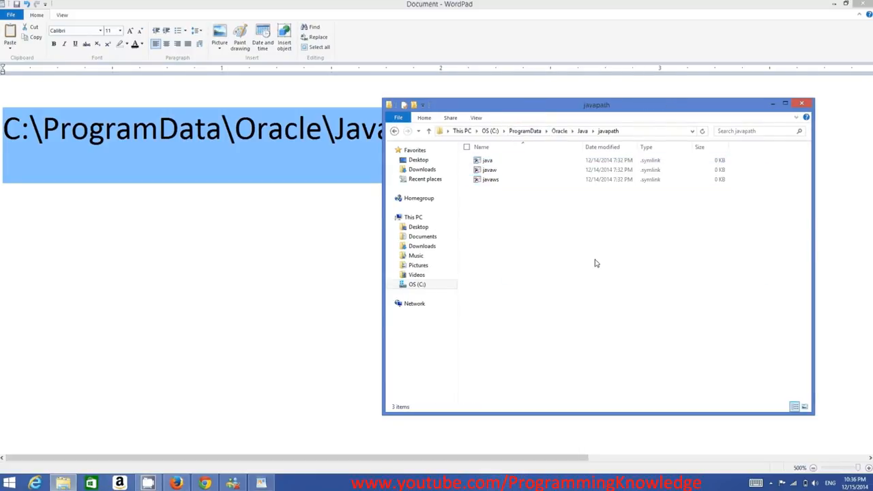
- Minimize File Explorer and WordPad, and open the System information window through a system search
left_click(773, 107)
left_click(834, 5)
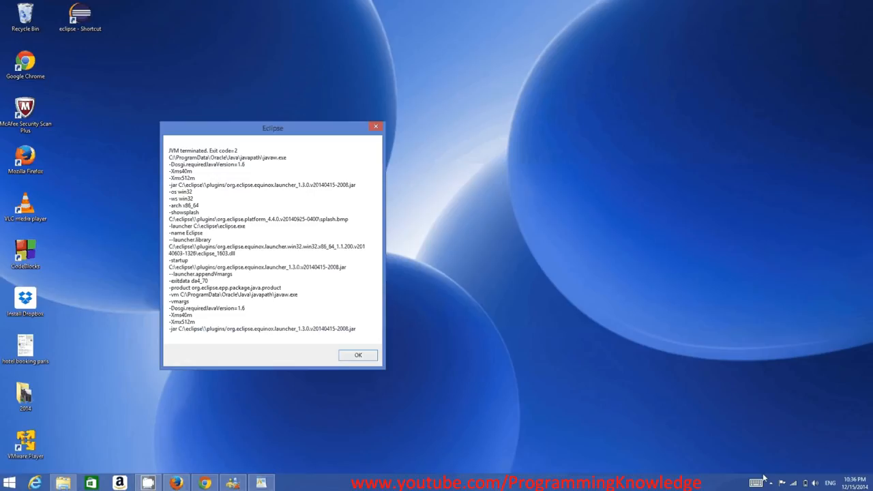
left_click(836, 182)
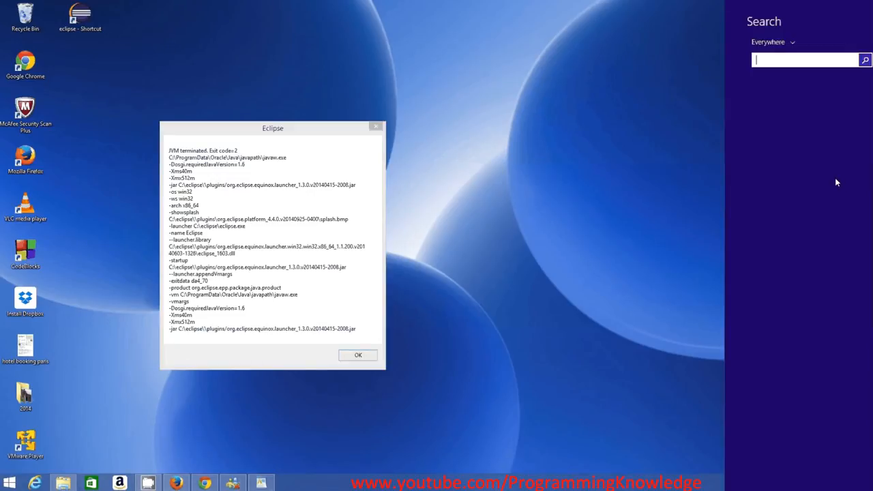
type("sz")
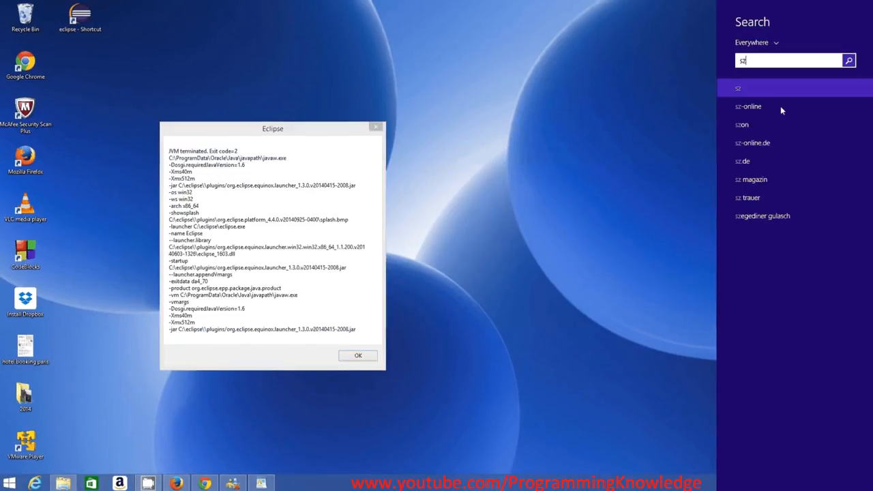
key("BackSpace")
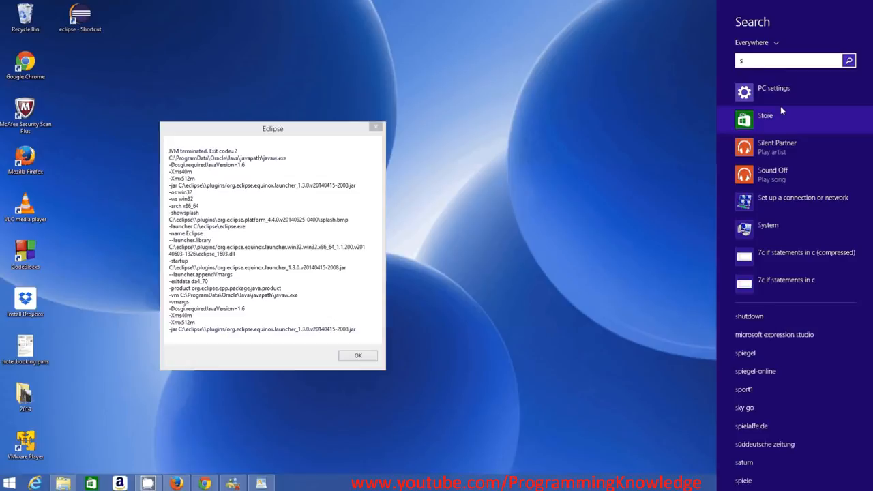
type("y")
left_click(776, 101)
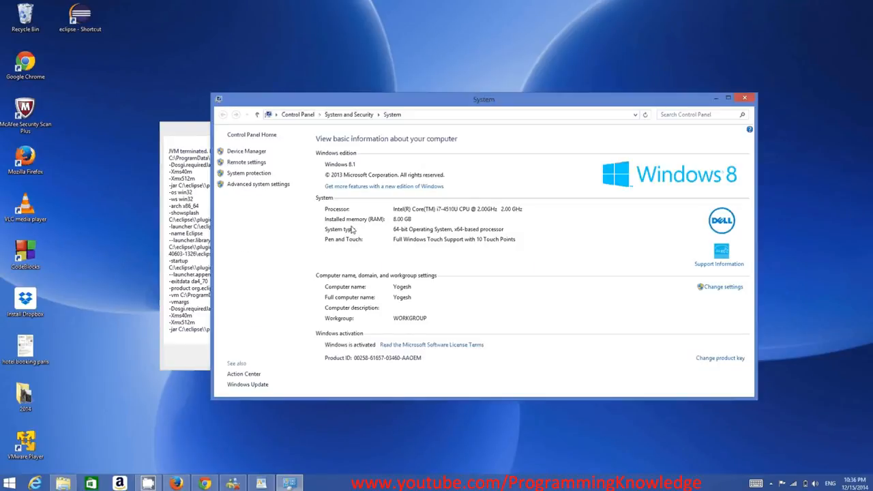
- Open the environment variables from the advanced system settings and move their dialog clear of System Properties
left_click(258, 185)
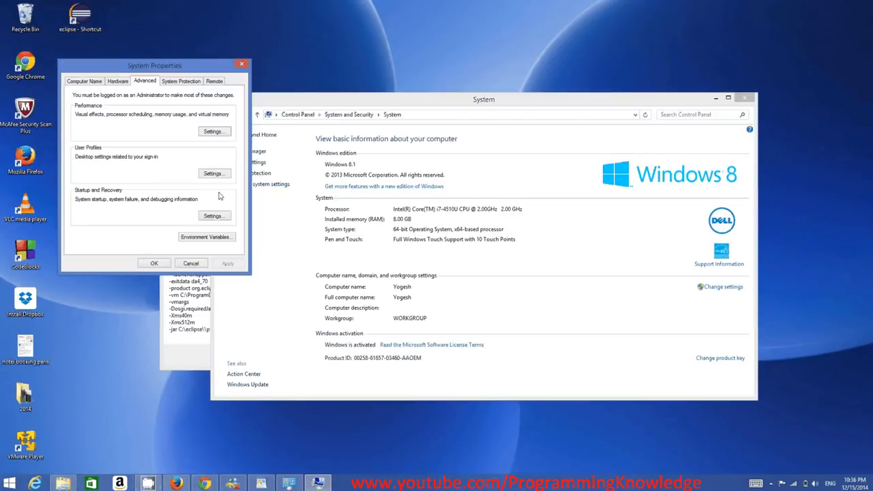
left_click(189, 239)
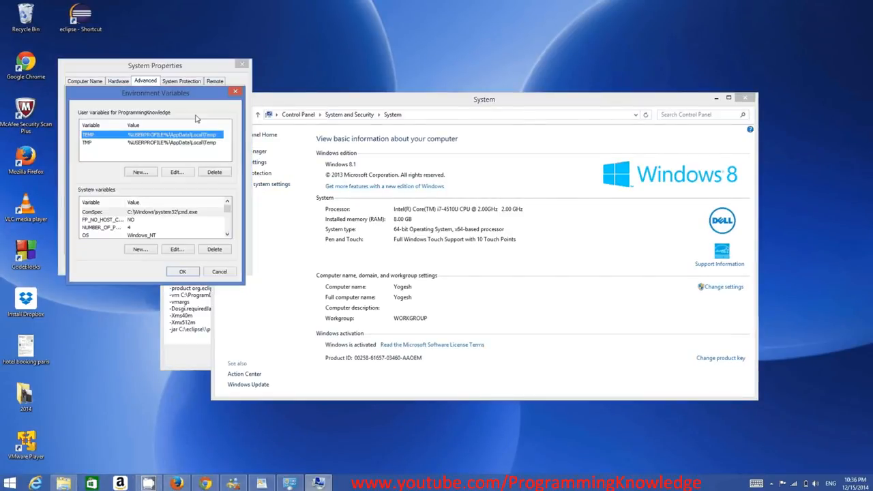
left_click_drag(198, 93, 318, 103)
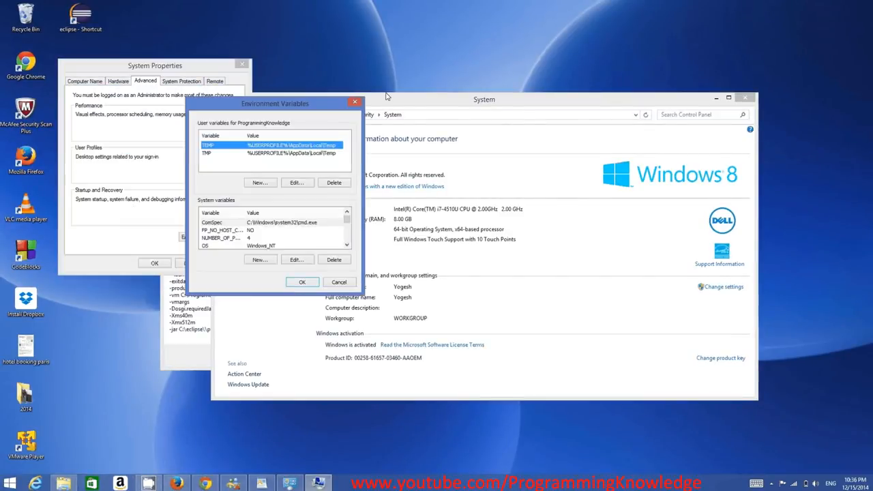
- Open the Path system variable for editing and review its value back to the first entry
left_click(347, 245)
left_click(346, 245)
left_click(282, 238)
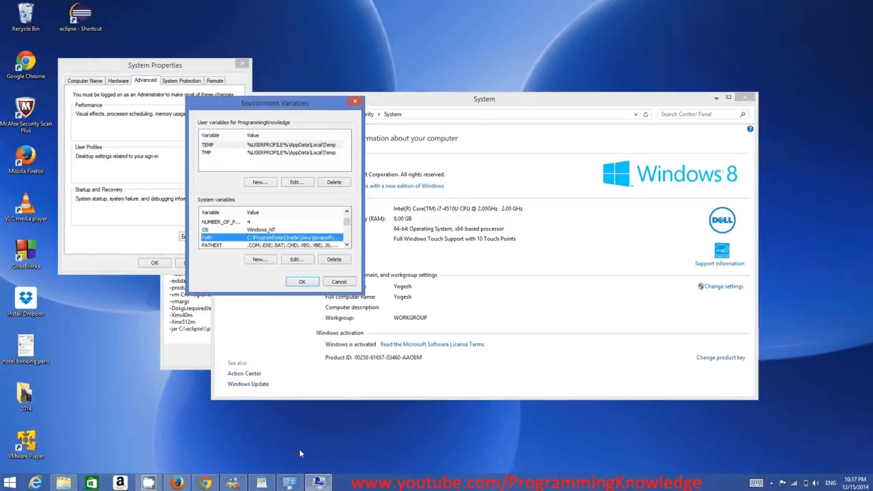
double_click(293, 237)
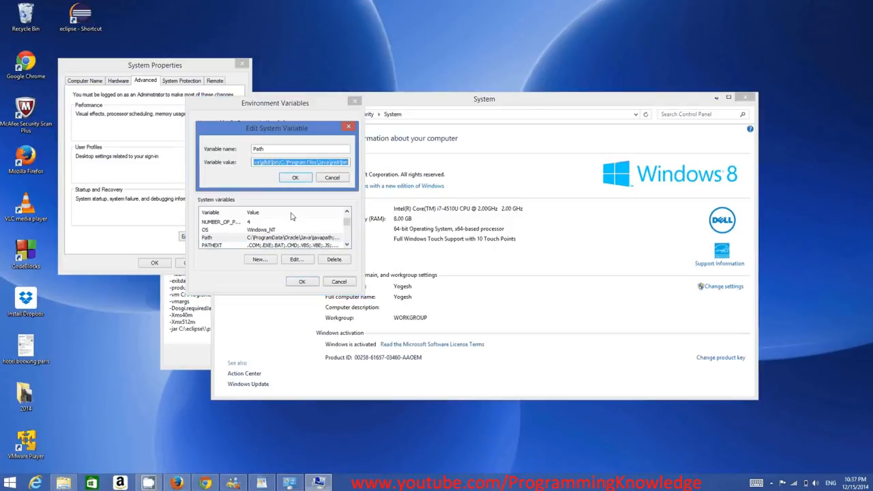
left_click(268, 163)
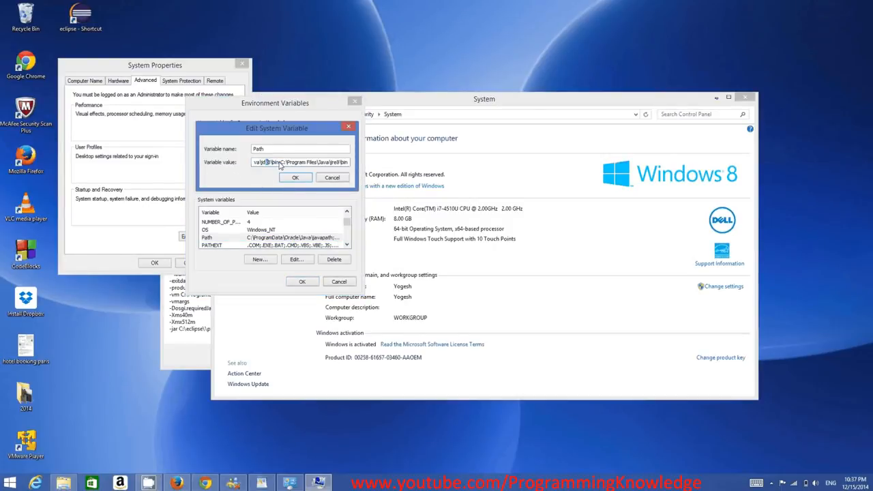
left_click_drag(279, 165, 208, 159)
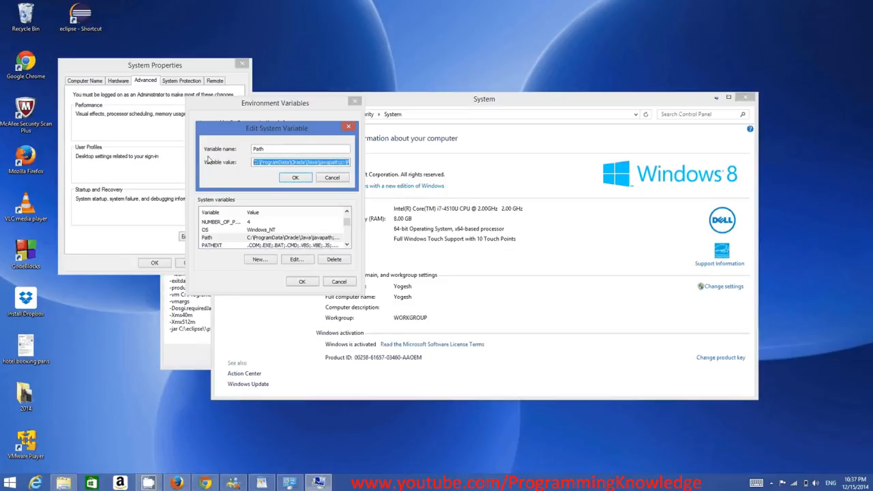
- Switch to WordPad and highlight the whole Java path there to compare it with the Path variable
left_click(263, 484)
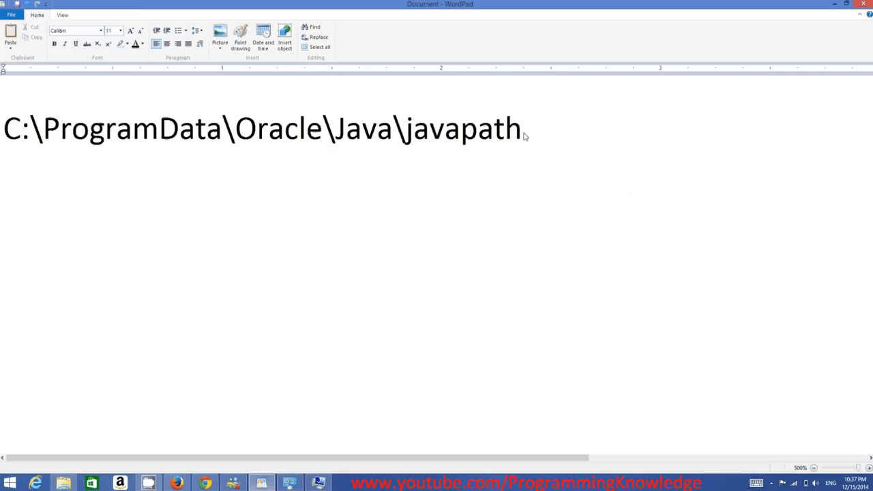
double_click(454, 133)
left_click_drag(454, 133, 51, 186)
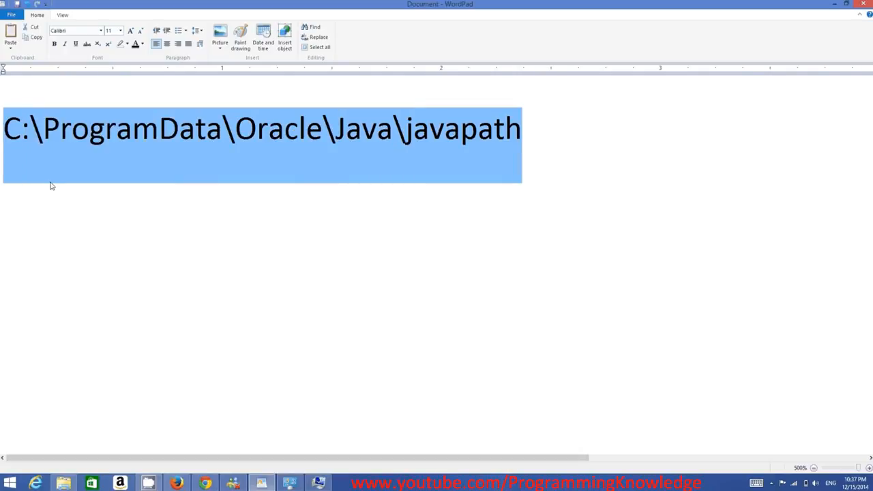
- Remove the C:\ProgramData\Oracle\Java\javapath; entry from the Path system variable and confirm all the open system dialogs
left_click(318, 483)
left_click(312, 162)
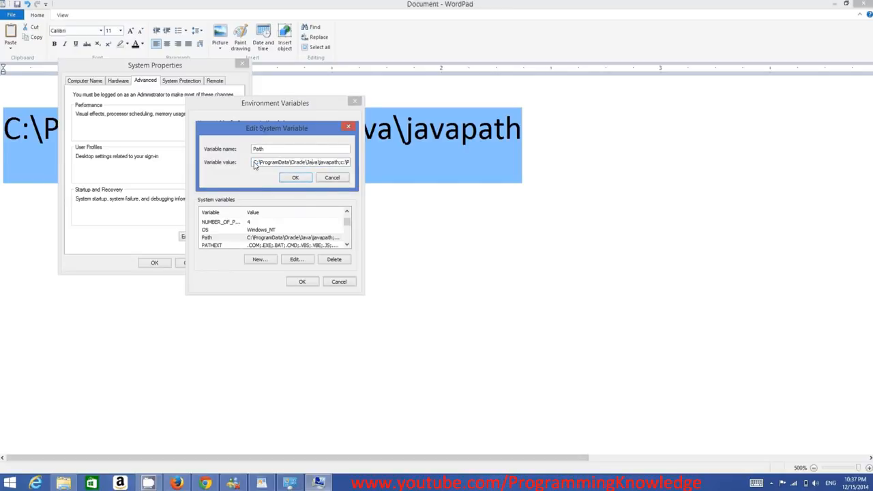
left_click_drag(255, 164, 344, 166)
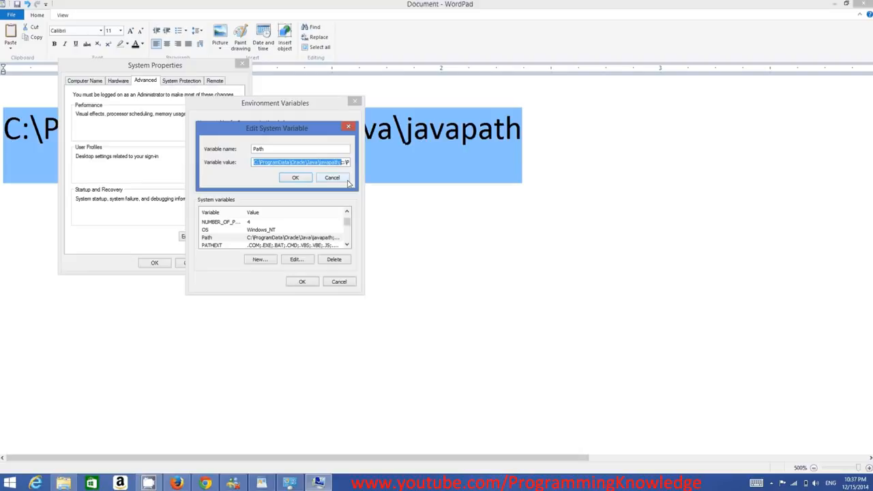
key("Delete")
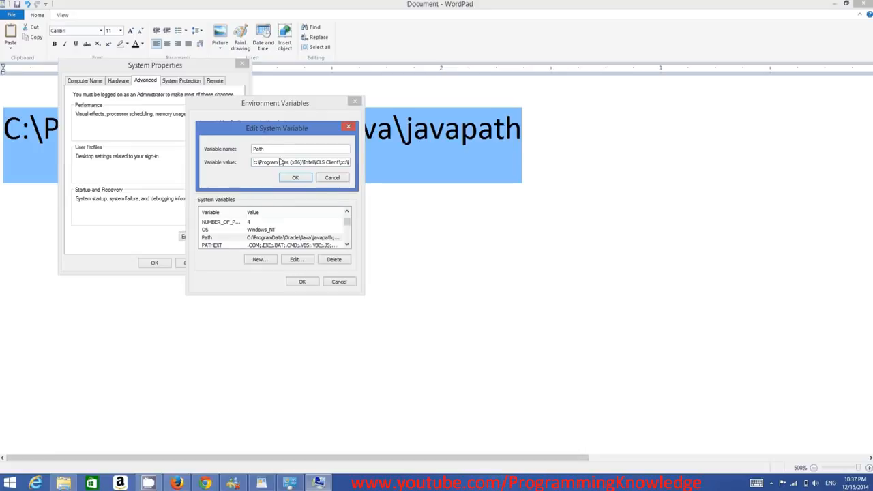
left_click(296, 179)
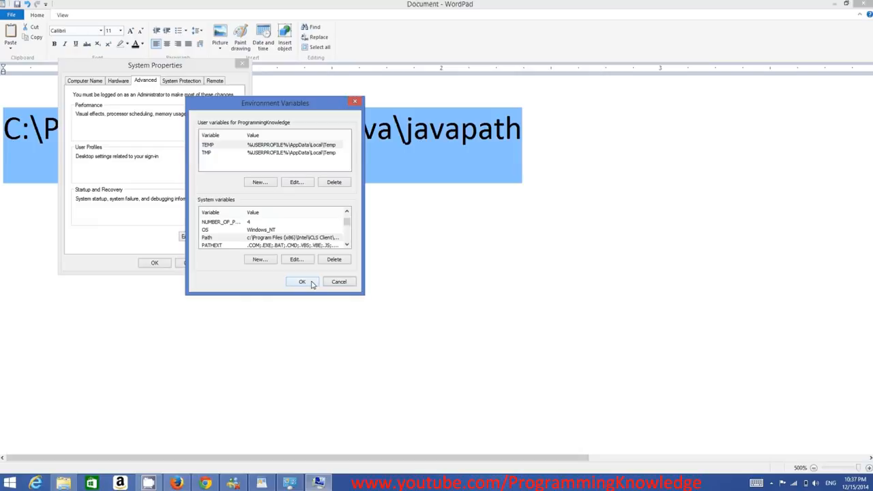
left_click(312, 283)
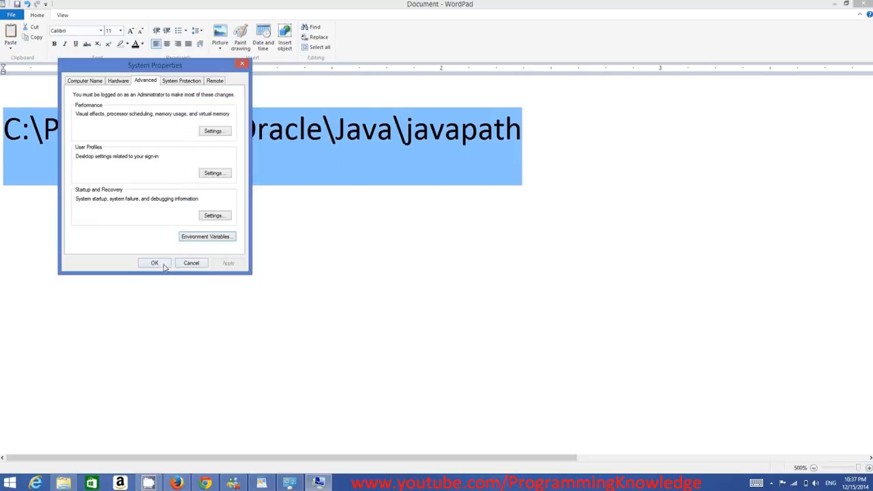
left_click(165, 267)
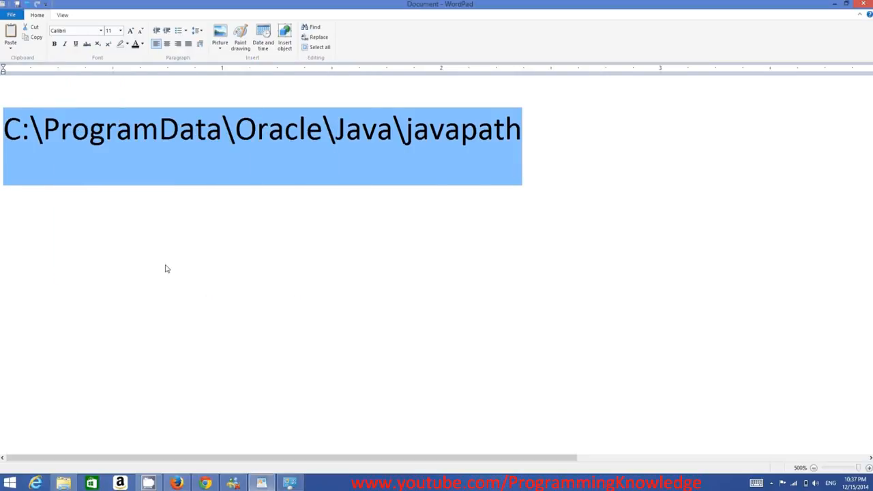
- Minimize WordPad, then close the System window and the Eclipse error message
left_click(834, 5)
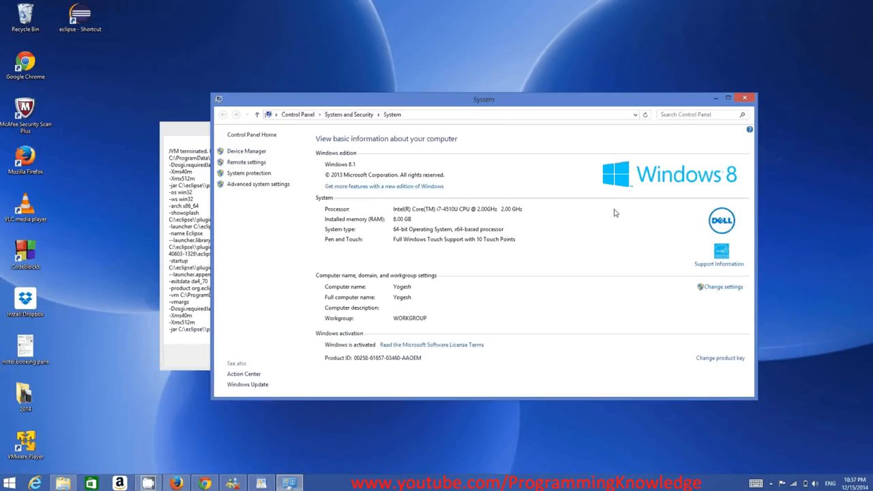
left_click(747, 99)
left_click(356, 356)
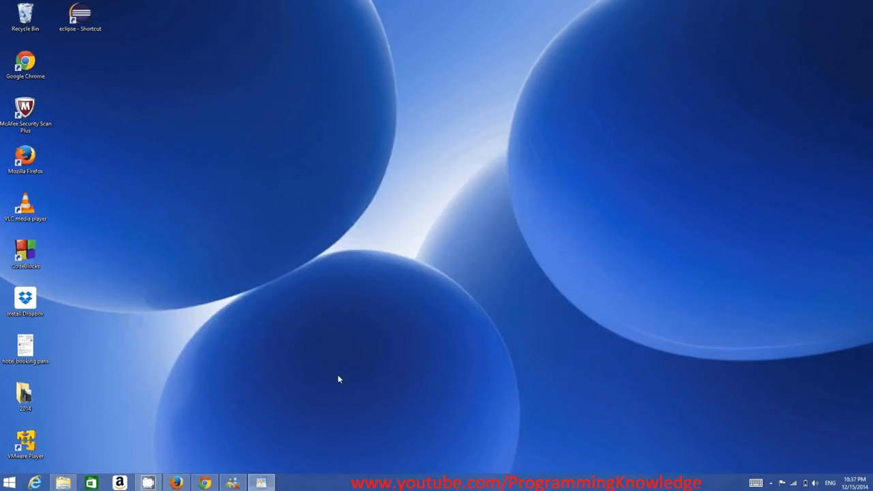
- Switch to File Explorer, go to the C:\eclipse folder and launch the eclipse application from it
key("alt+Tab")
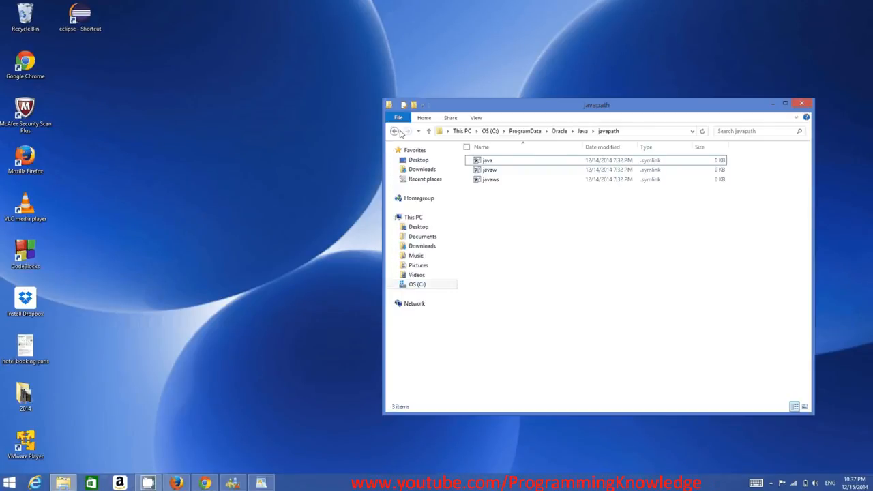
left_click(395, 132)
double_click(500, 190)
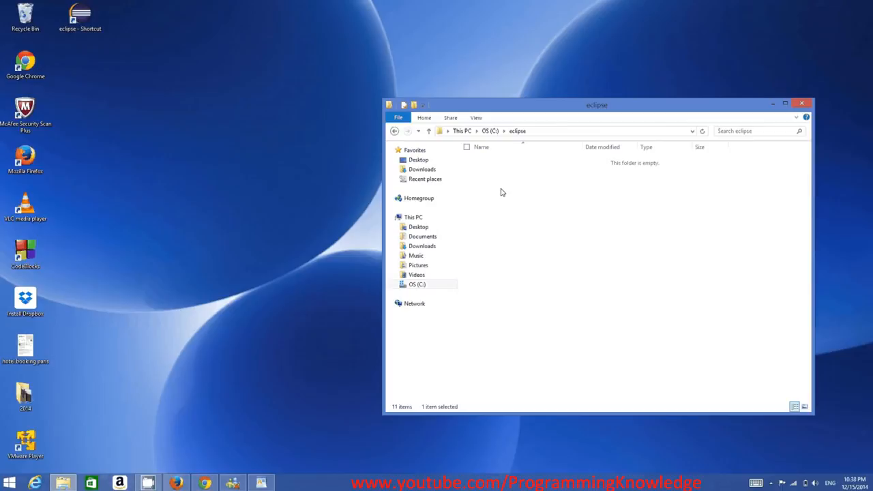
left_click(488, 240)
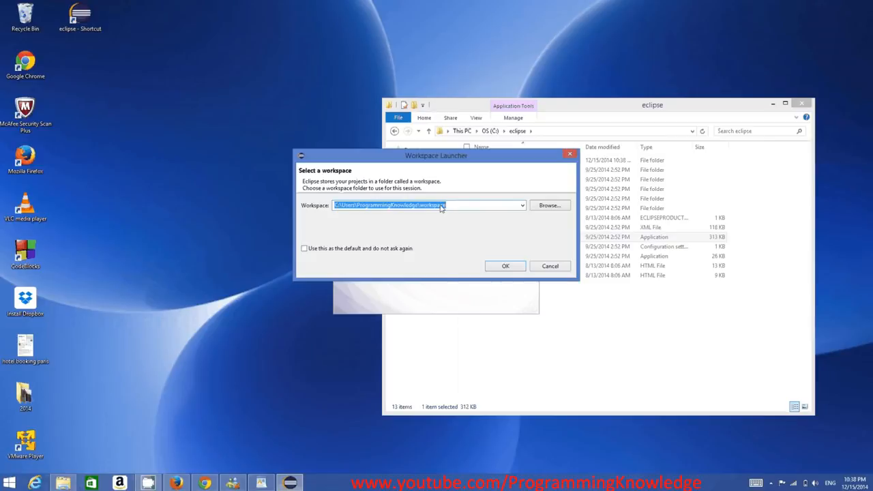
- Start Eclipse with the proposed default workspace folder and maximize its window after clearing File Explorer away
double_click(377, 205)
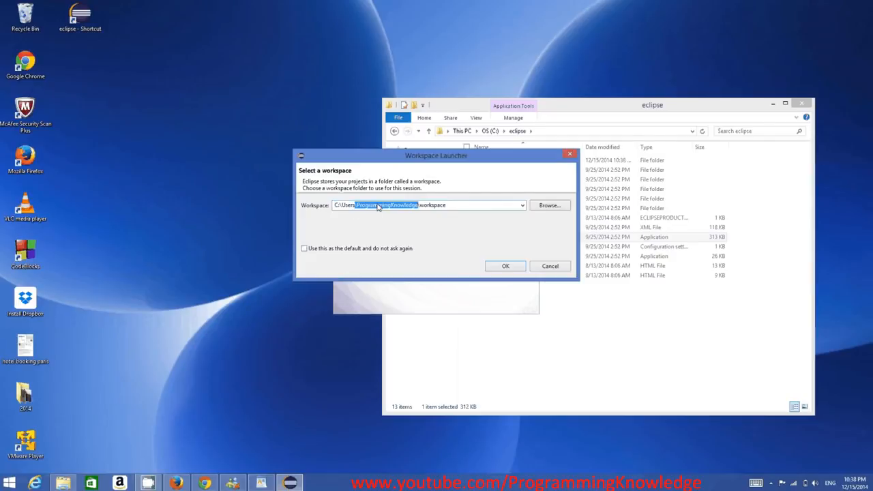
left_click(433, 208)
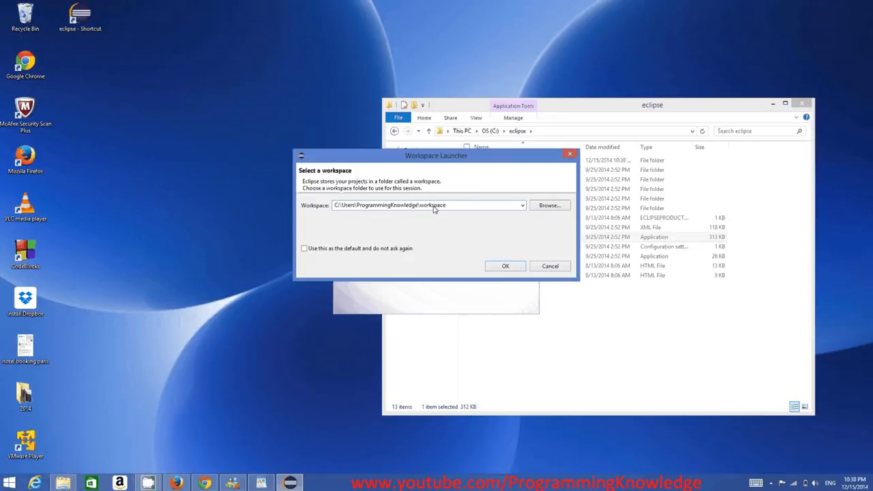
double_click(433, 208)
left_click(503, 268)
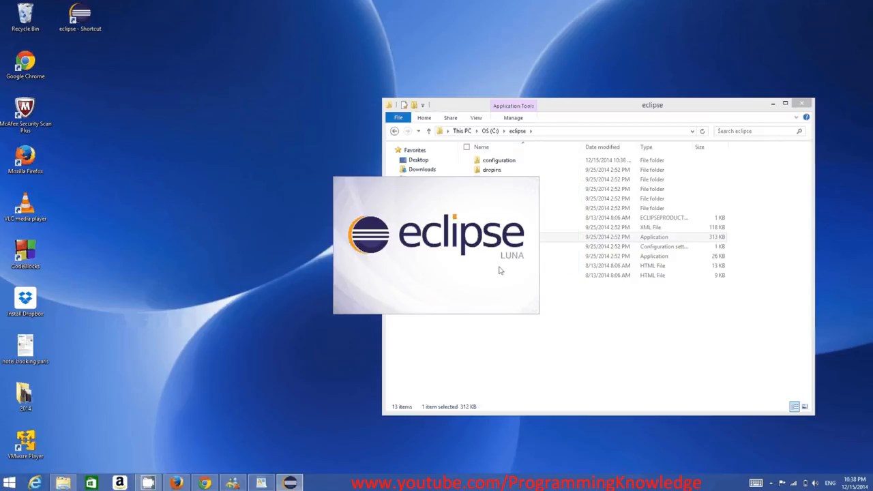
left_click(772, 104)
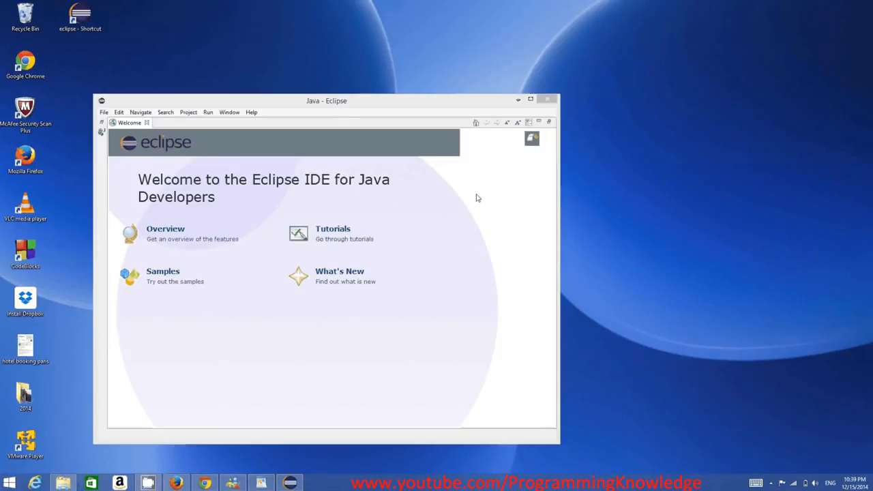
left_click(530, 101)
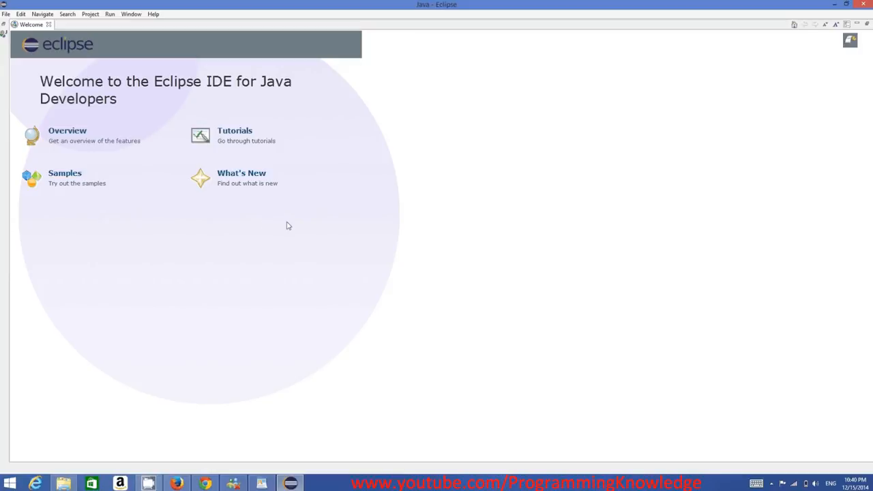
- Start a new Java project and enter MyFirstProject as its name
left_click(6, 14)
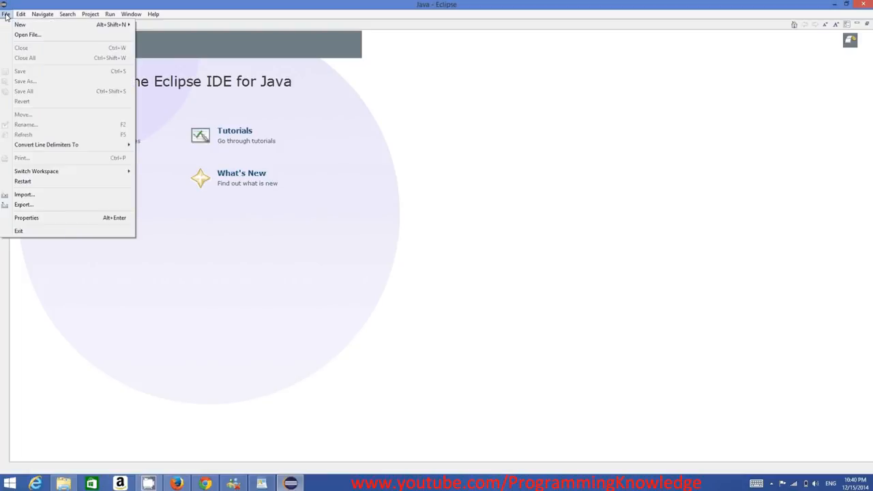
mouse_move(134, 25)
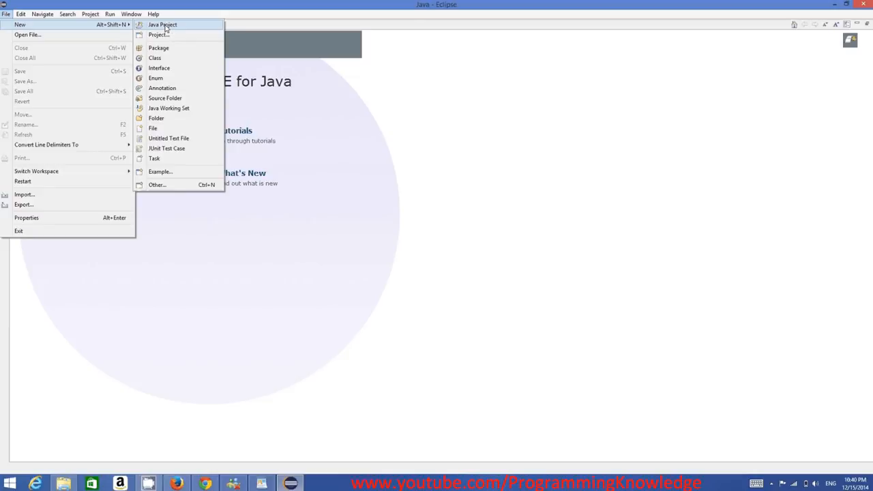
left_click(167, 26)
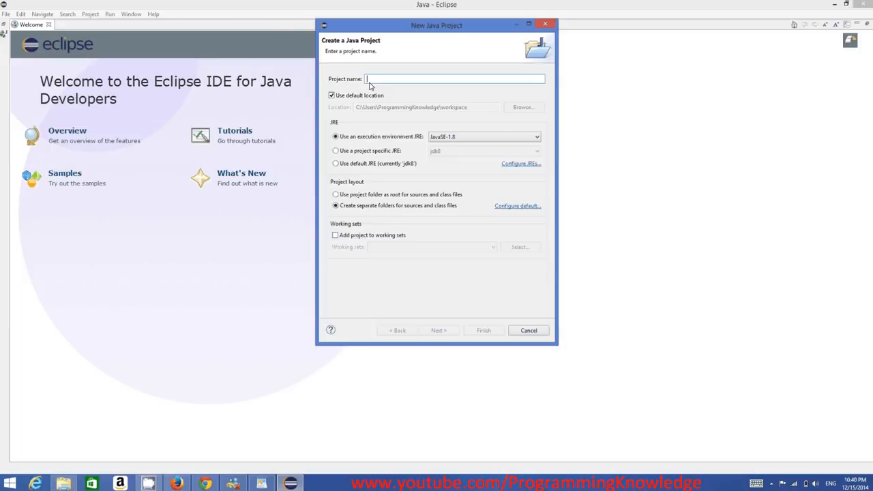
type("MyF")
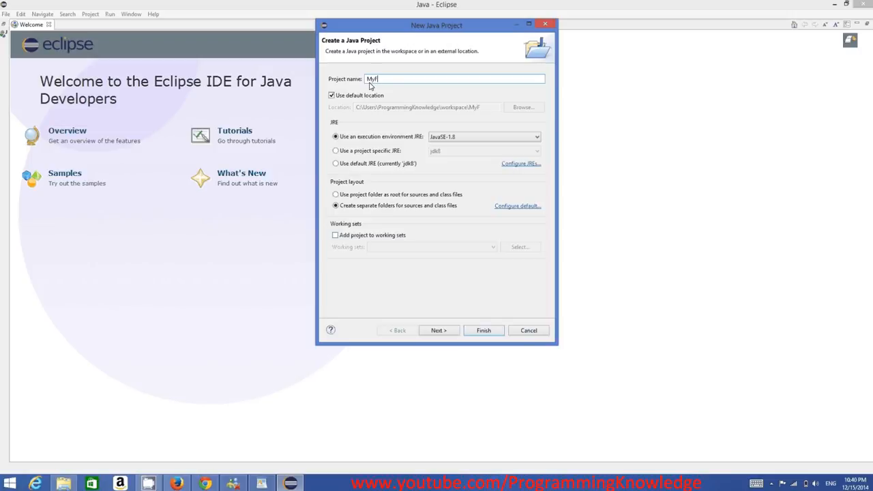
type("irstProject")
left_click_drag(410, 80, 367, 80)
left_click(370, 81)
left_click_drag(367, 80, 374, 82)
left_click(373, 82)
left_click_drag(370, 82, 377, 83)
left_click(373, 82)
left_click_drag(374, 82, 368, 81)
left_click(375, 81)
left_click_drag(413, 82, 366, 82)
left_click(409, 81)
left_click_drag(393, 82, 362, 82)
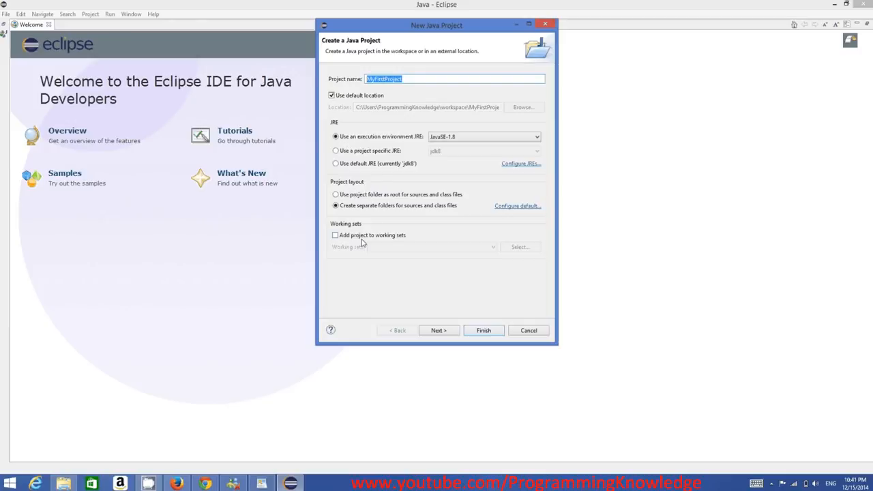
- Finish creating MyFirstProject with the default Java build settings and expand it in the restored workbench
left_click(450, 334)
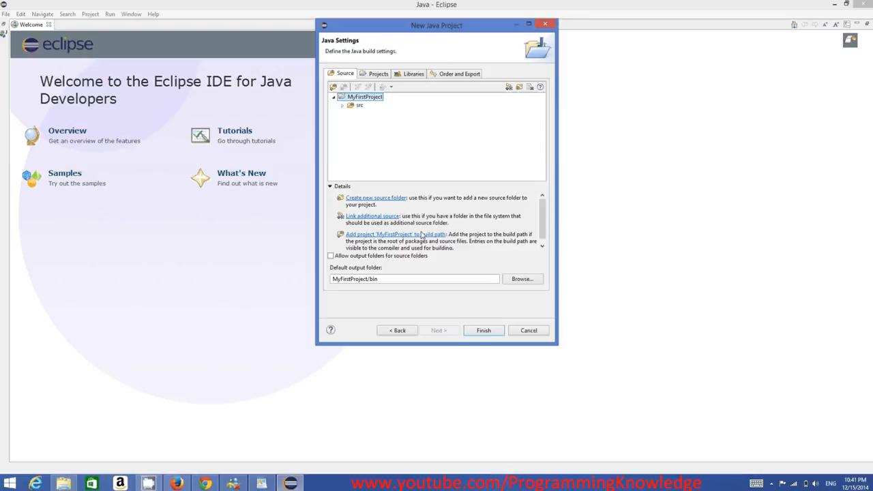
left_click(483, 331)
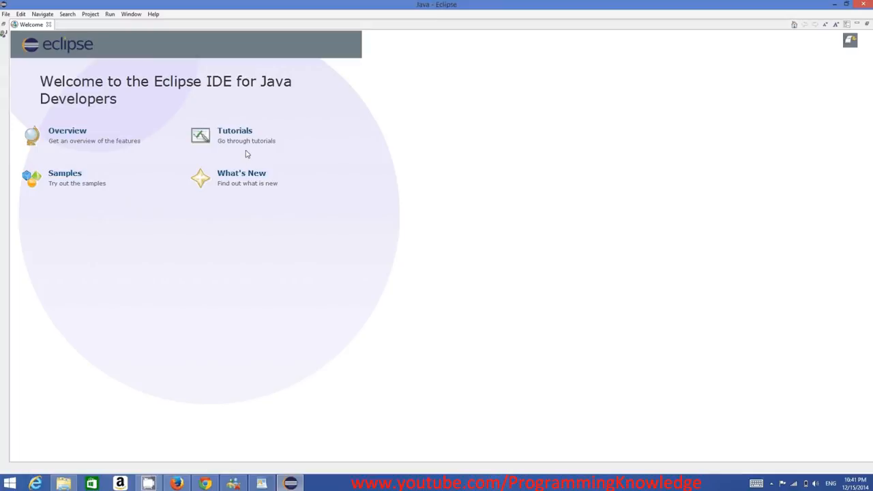
left_click(4, 27)
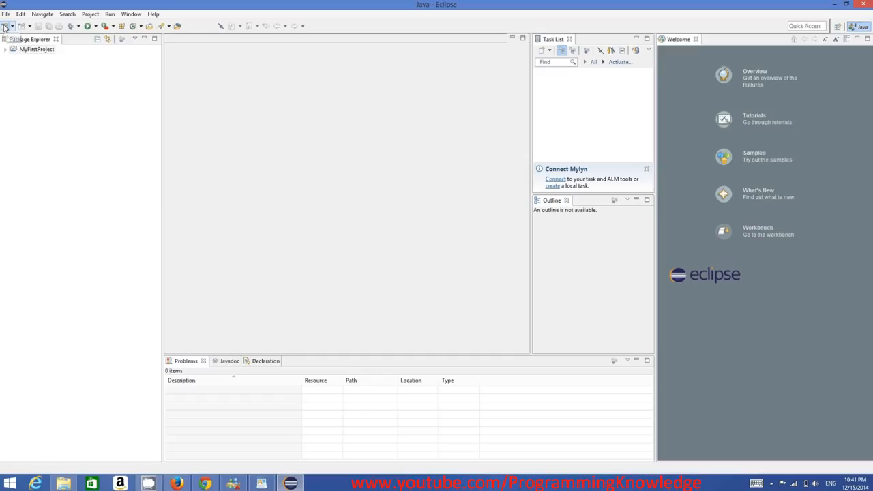
left_click(20, 51)
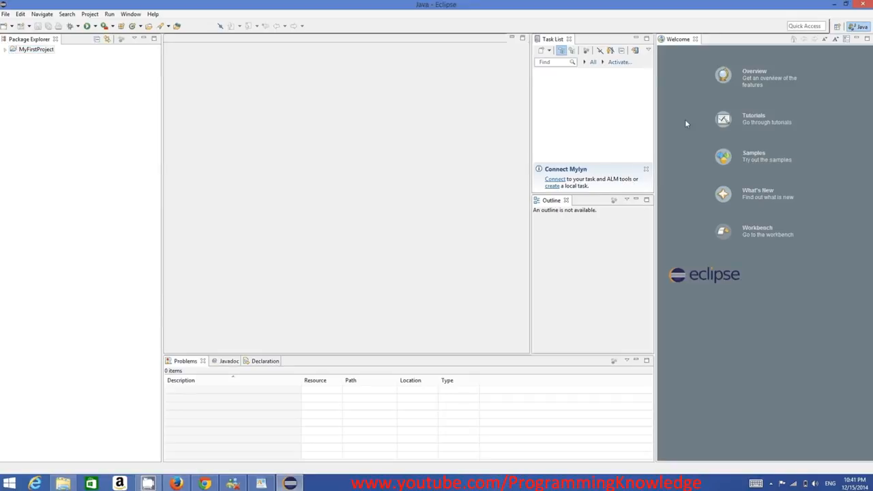
left_click(5, 50)
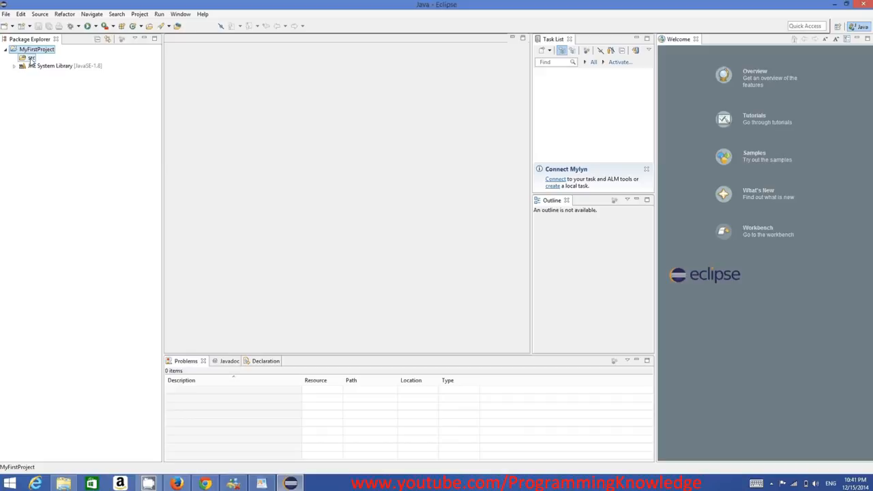
right_click(31, 61)
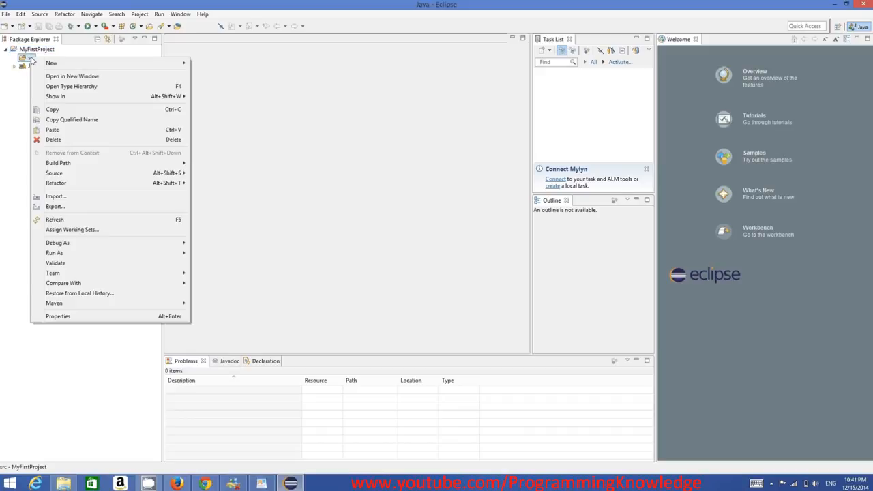
mouse_move(172, 63)
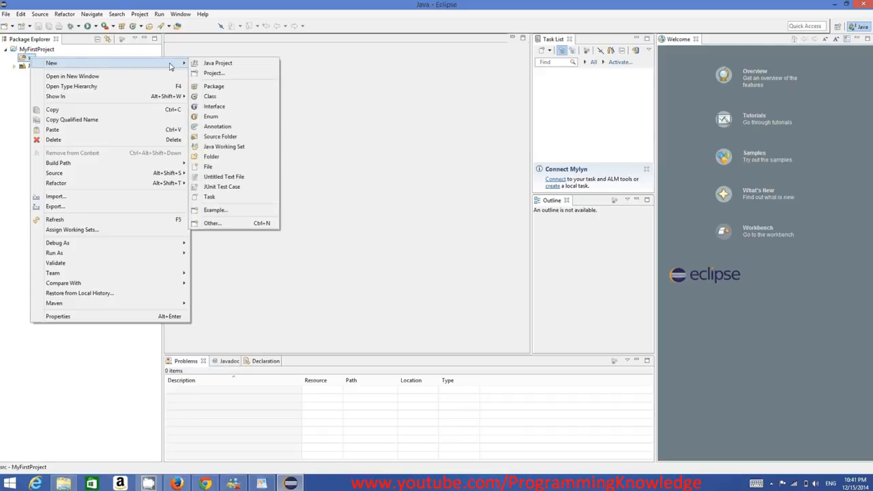
left_click(211, 97)
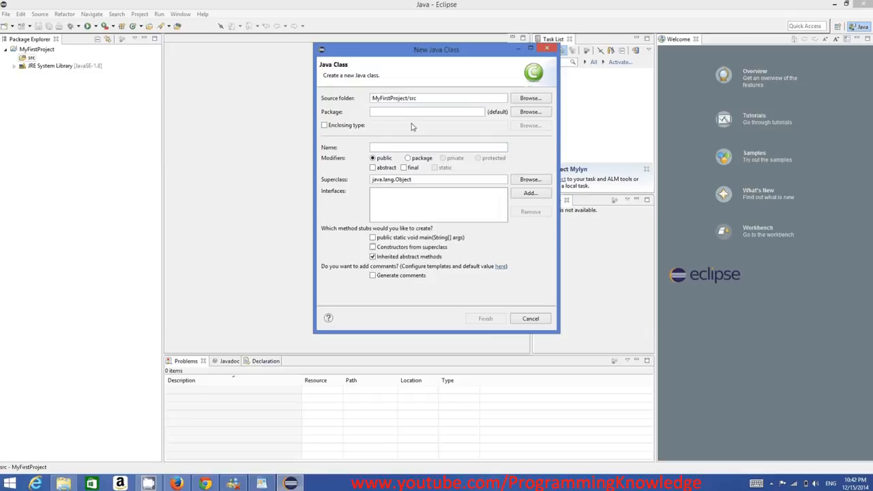
left_click(531, 318)
- Create a public class named MyClass in the src folder, including the public static void main(String[] args) method stub
right_click(31, 58)
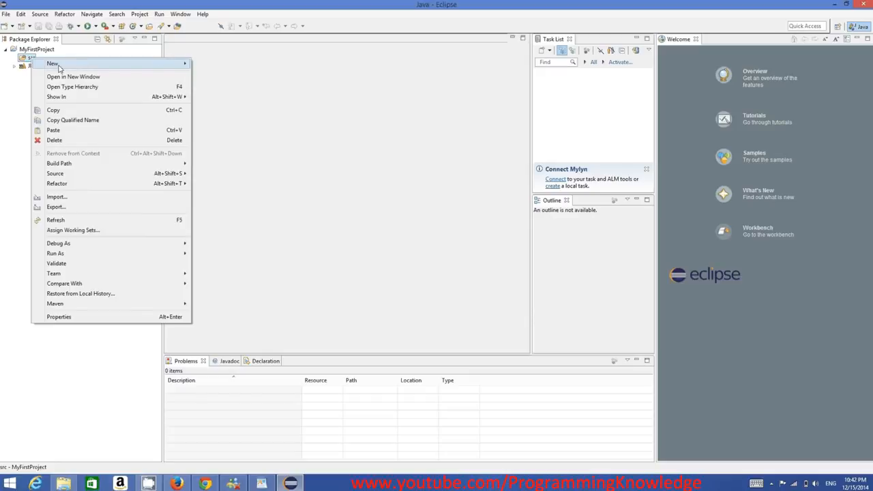
mouse_move(58, 66)
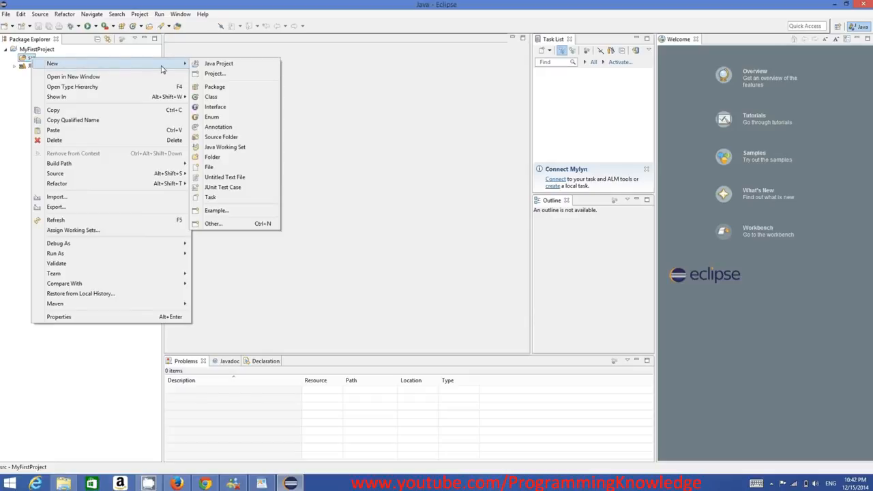
left_click(212, 97)
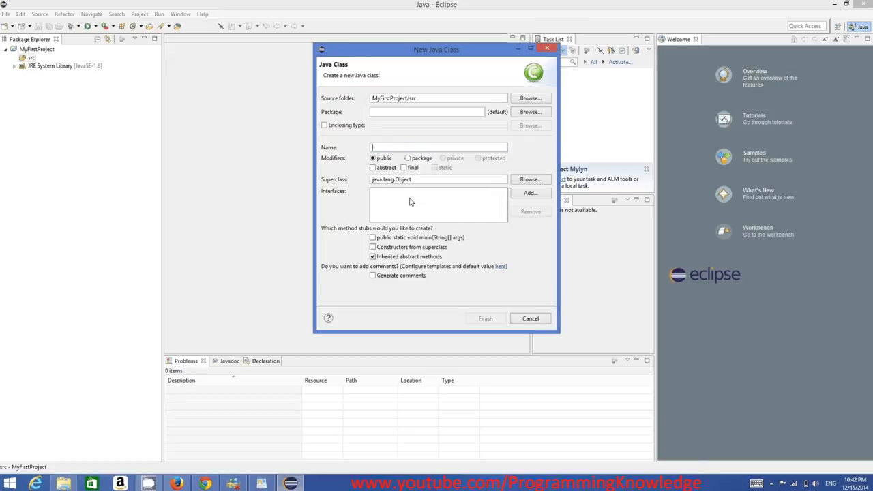
type("M")
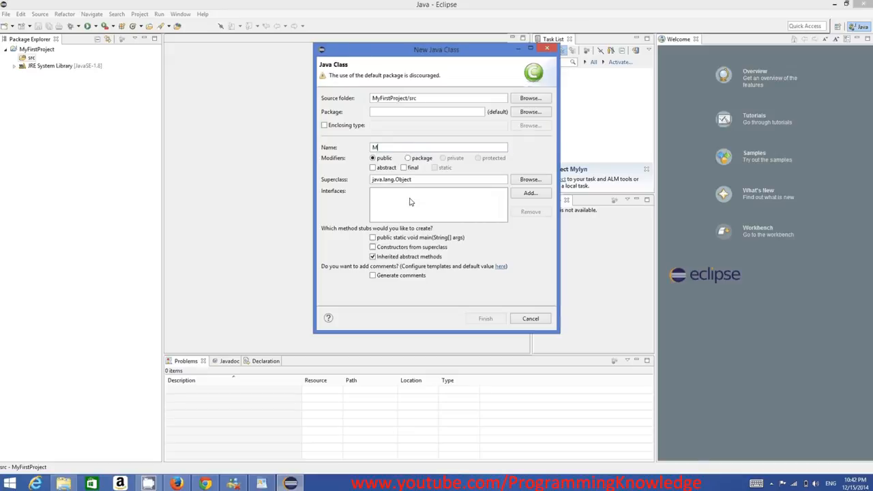
type("yClass")
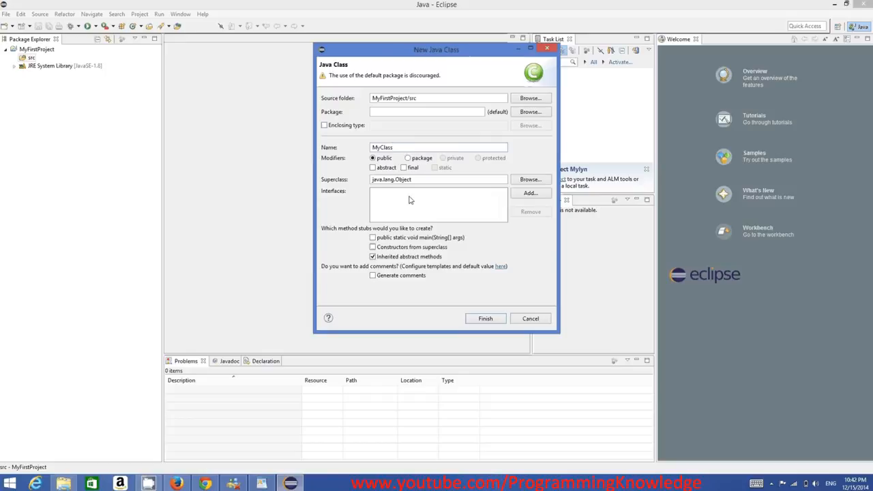
left_click(374, 238)
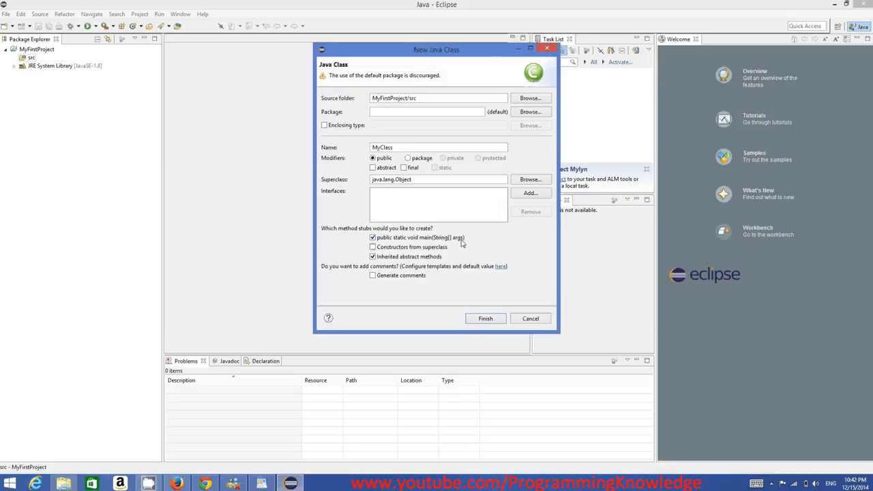
left_click(374, 238)
left_click(377, 239)
left_click(483, 319)
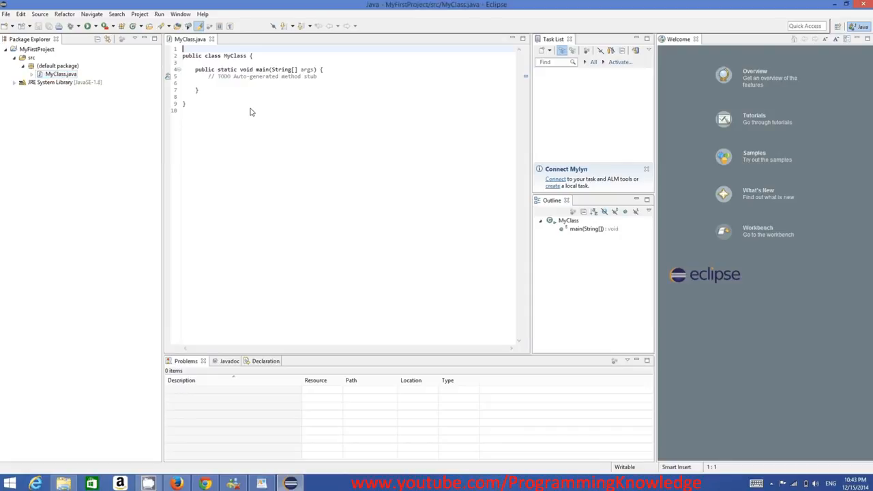
left_click_drag(250, 112, 182, 49)
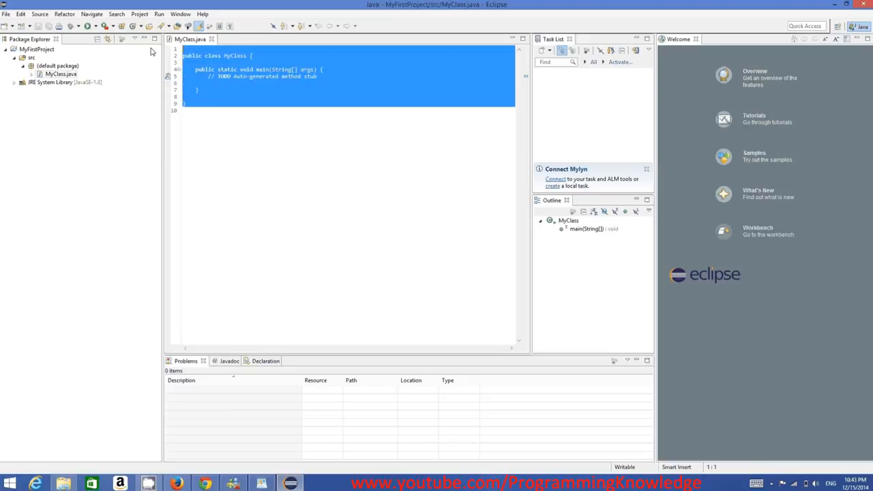
left_click(217, 69)
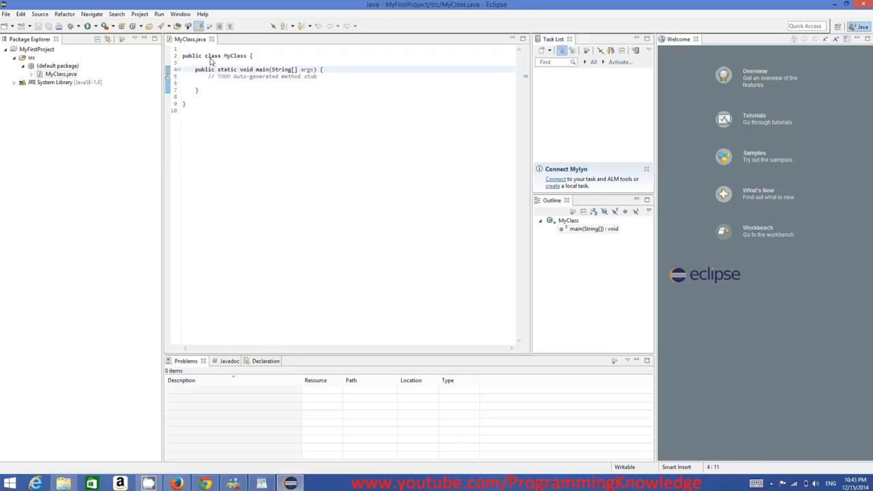
- Insert an indented System.out.println(); statement on the empty line inside the main method
left_click(322, 82)
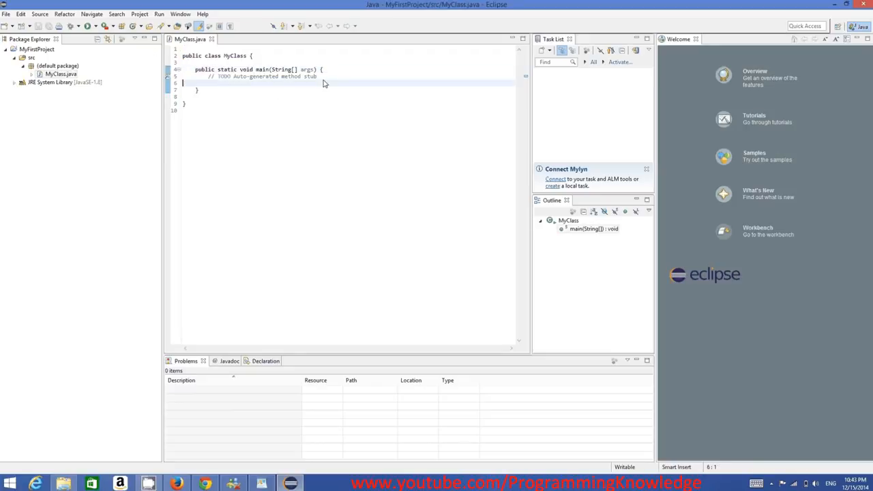
key("Tab")
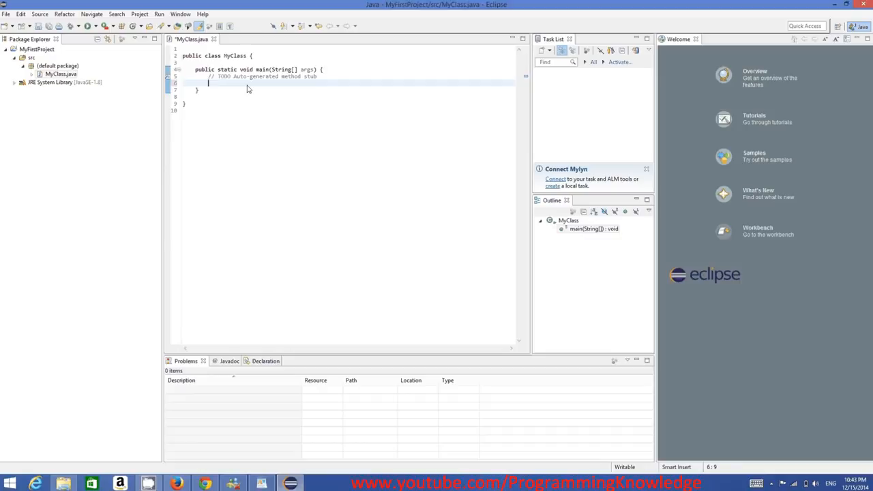
type("System.ou")
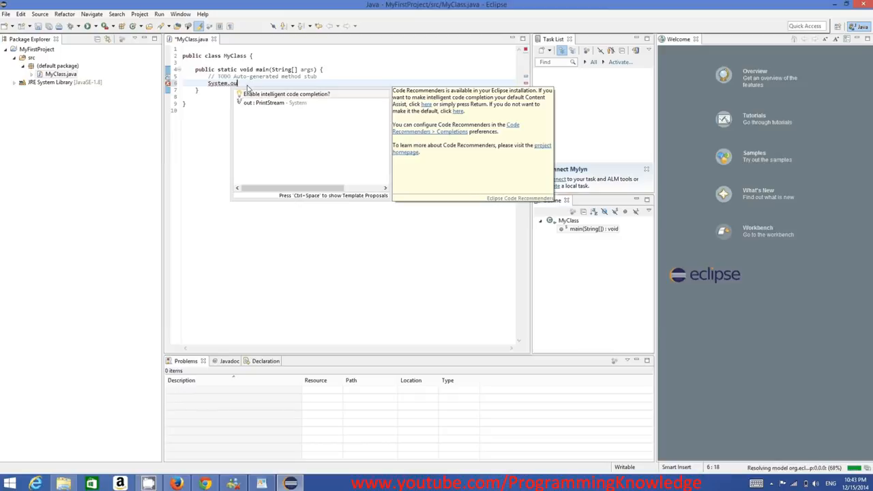
type("t.pr")
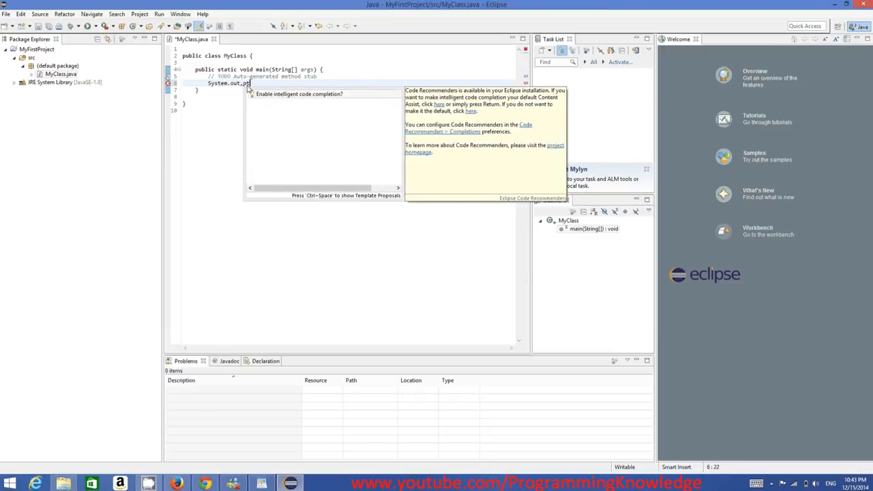
type("in")
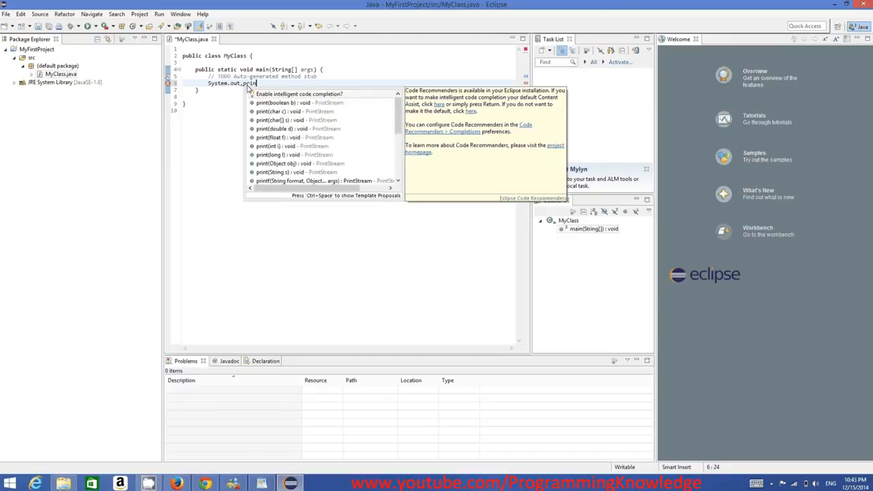
type("tl")
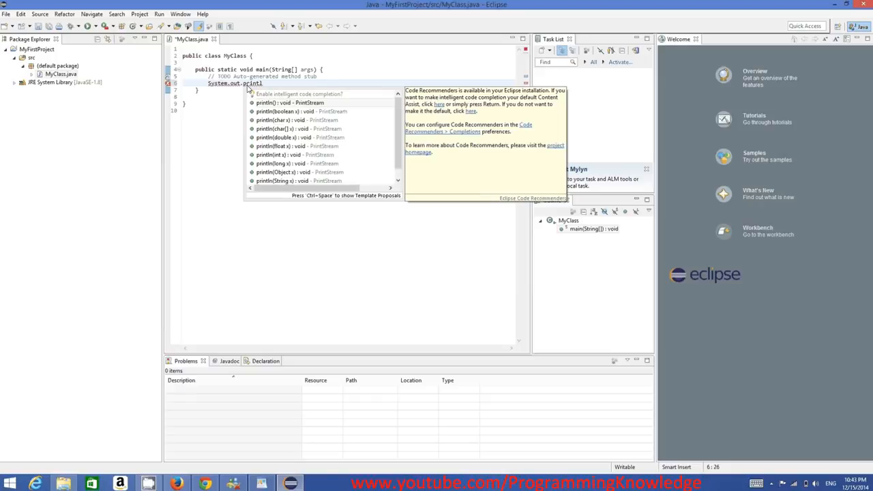
key("Return")
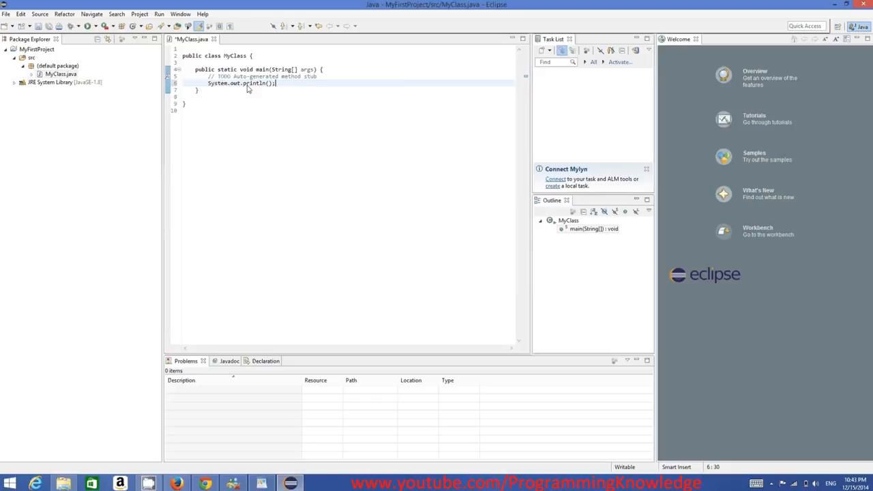
- Switch the keyboard layout to German (Germany) and enter "Hello World" as the println argument
type("\"")
key("BackSpace")
left_click(830, 483)
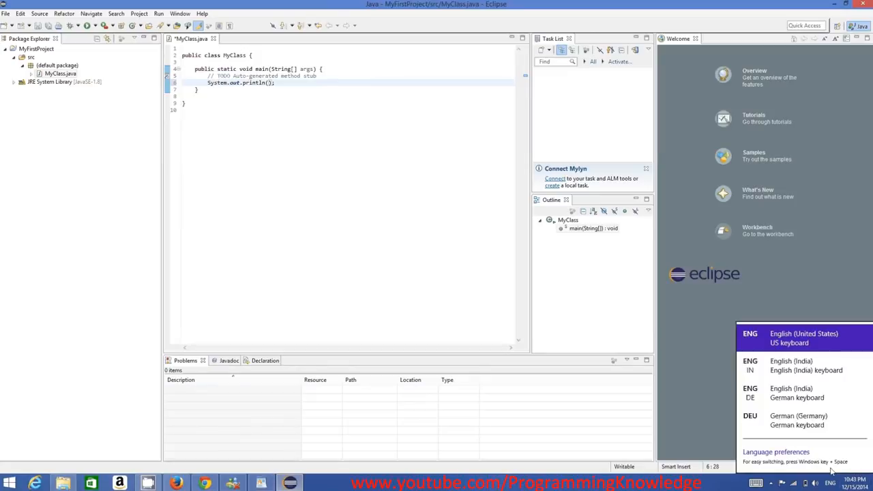
left_click(798, 419)
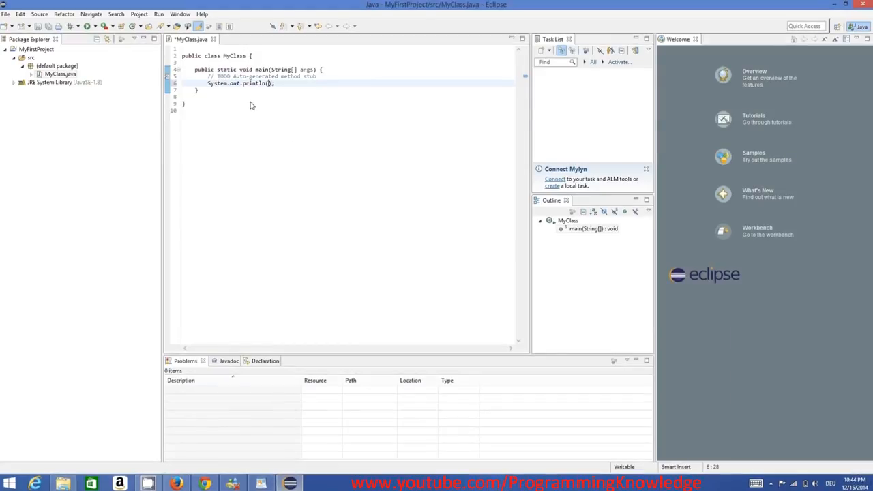
type("\"Hello World")
left_click_drag(336, 163, 174, 67)
key("ctrl+a")
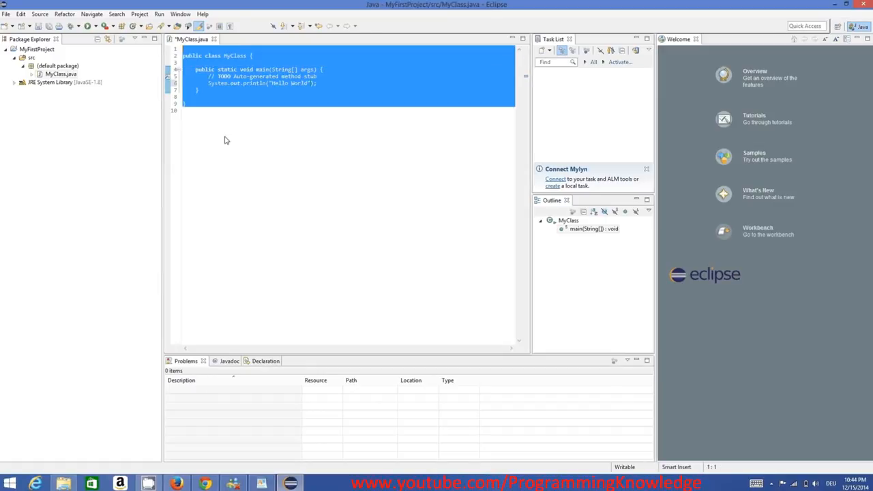
left_click(280, 183)
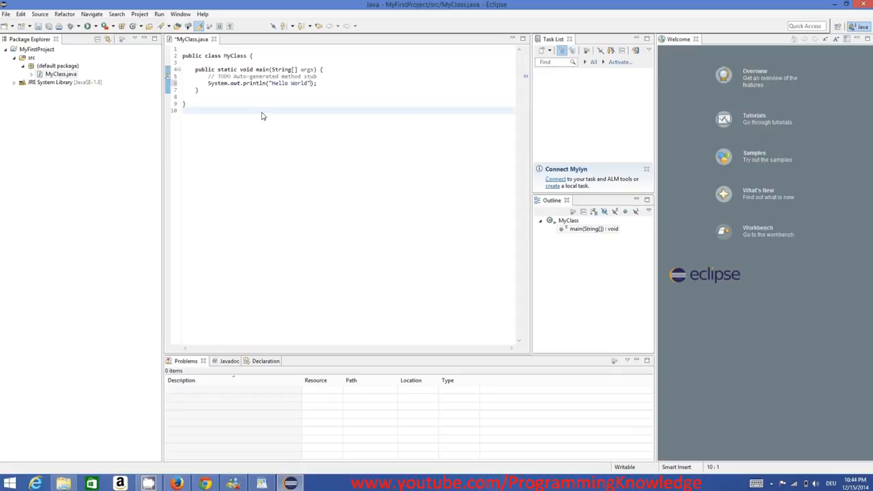
left_click(157, 14)
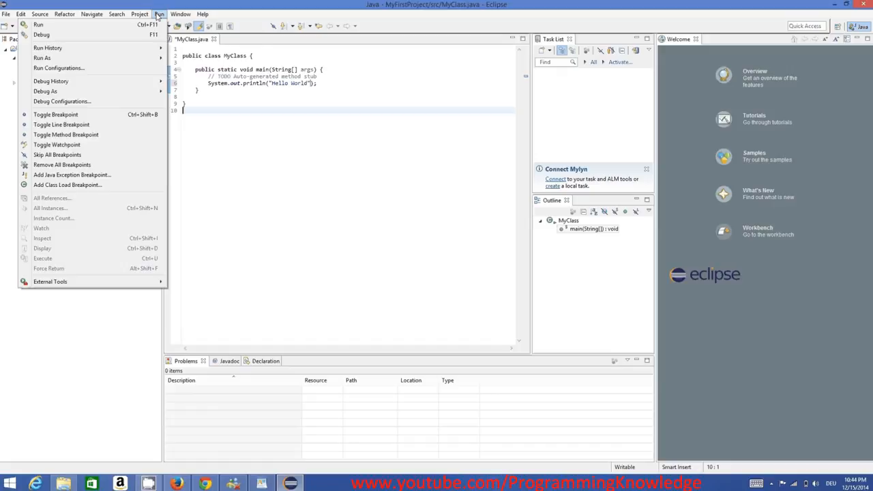
left_click(264, 90)
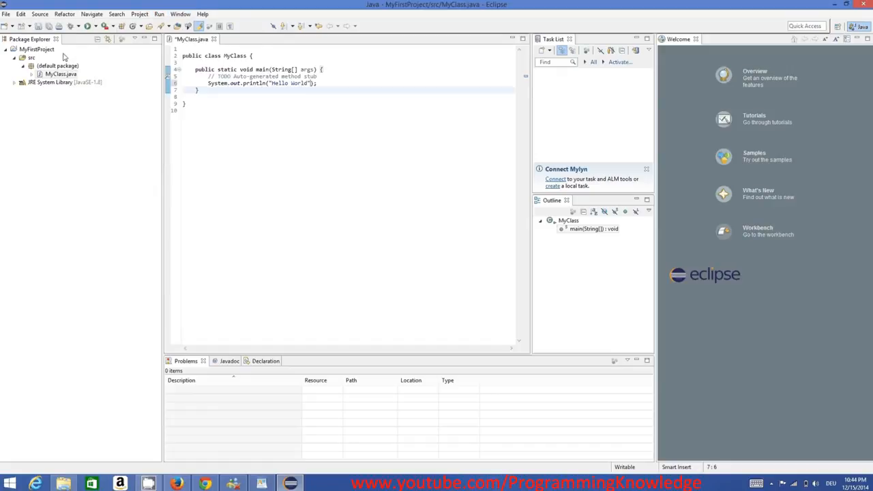
- Run MyFirstProject as a Java application, saving MyClass.java before the launch
left_click(37, 50)
right_click(40, 51)
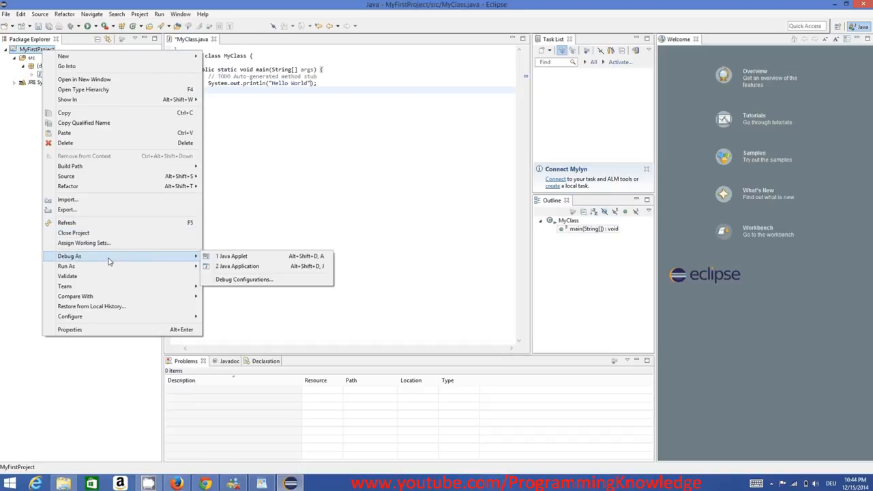
mouse_move(142, 270)
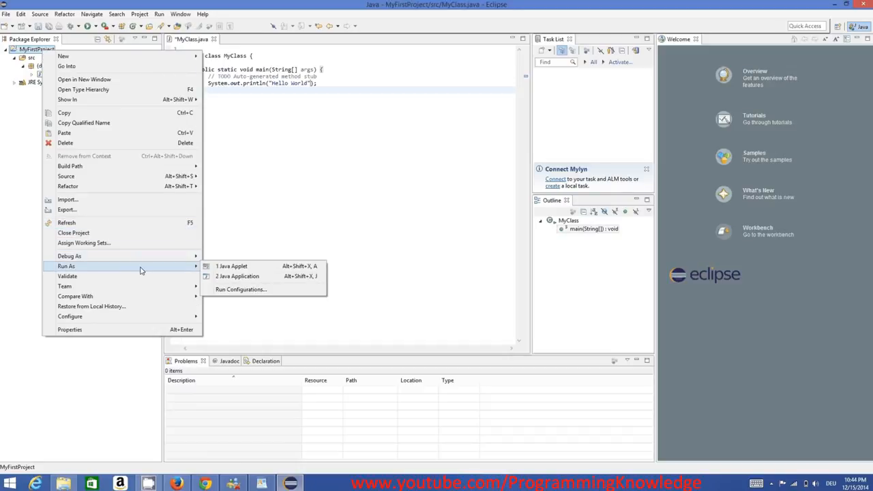
left_click(232, 276)
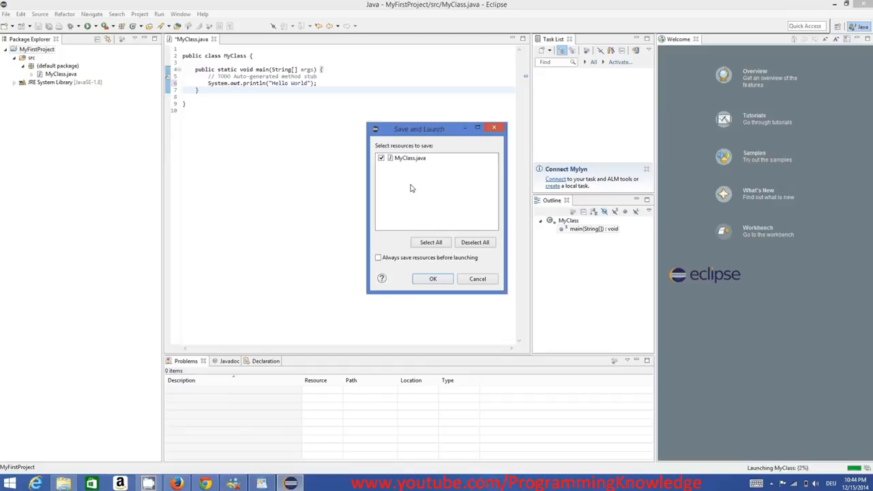
left_click(433, 280)
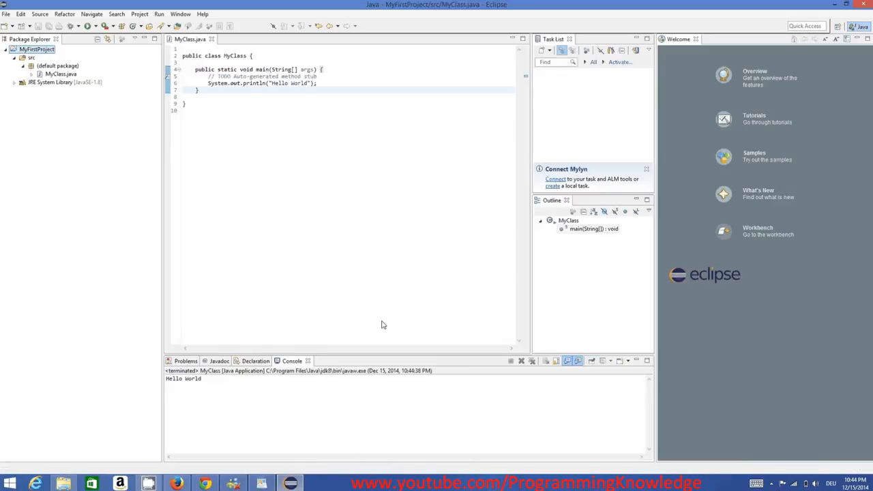
left_click_drag(239, 385, 163, 377)
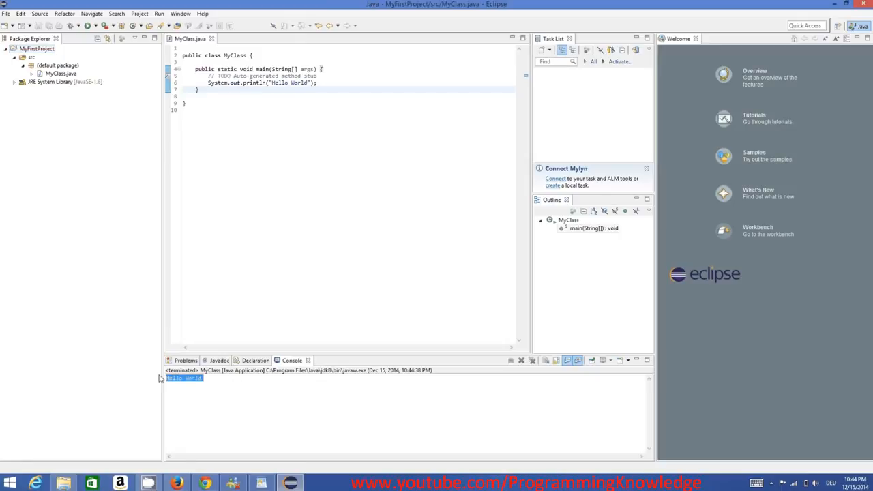
left_click(208, 379)
left_click_drag(337, 181, 173, 51)
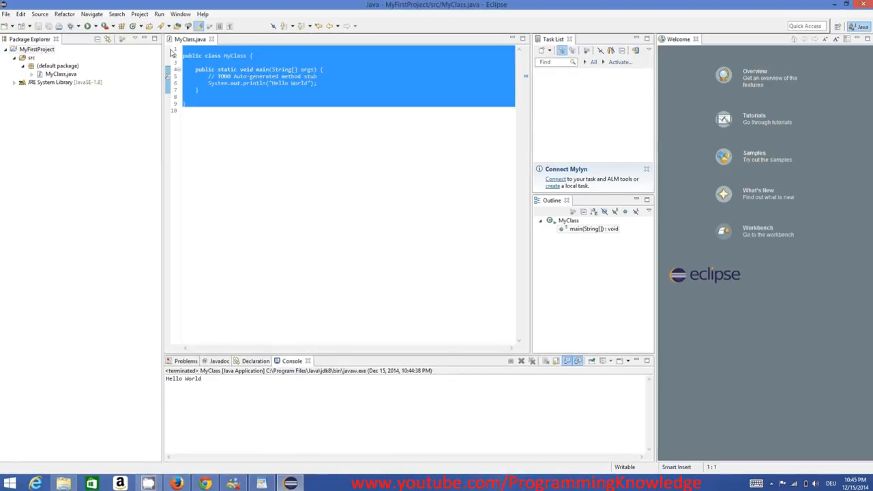
left_click(219, 69)
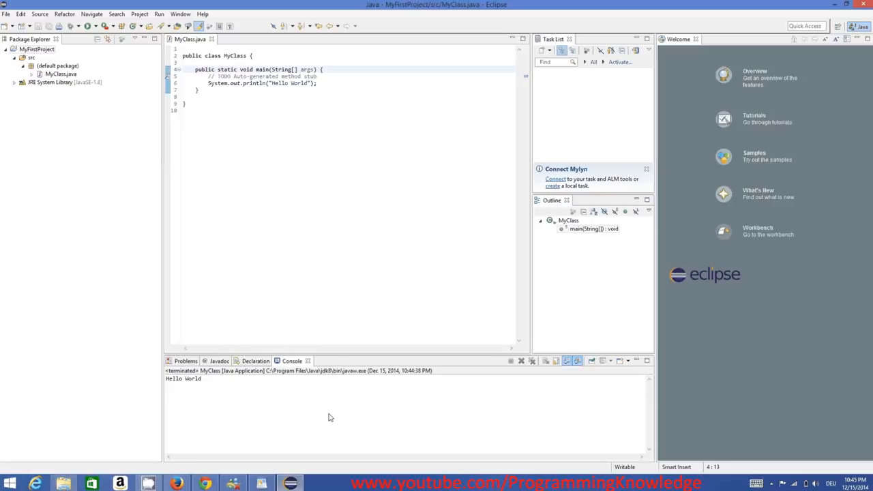
left_click(344, 488)
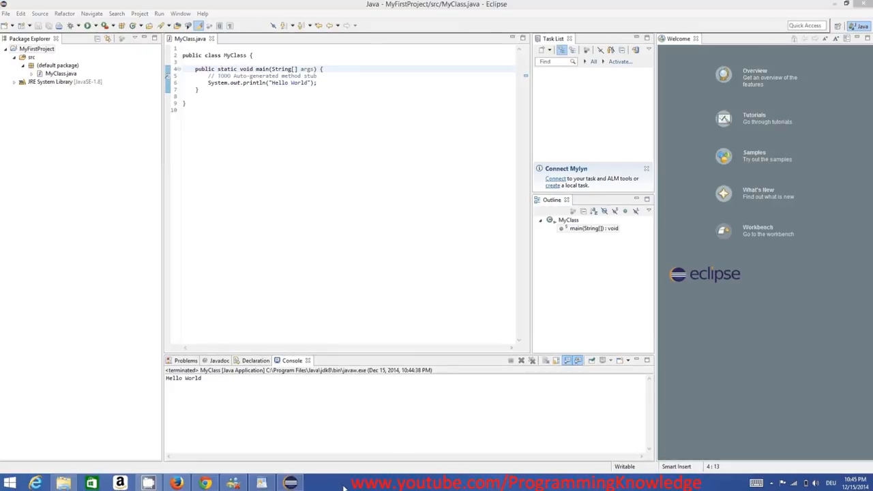